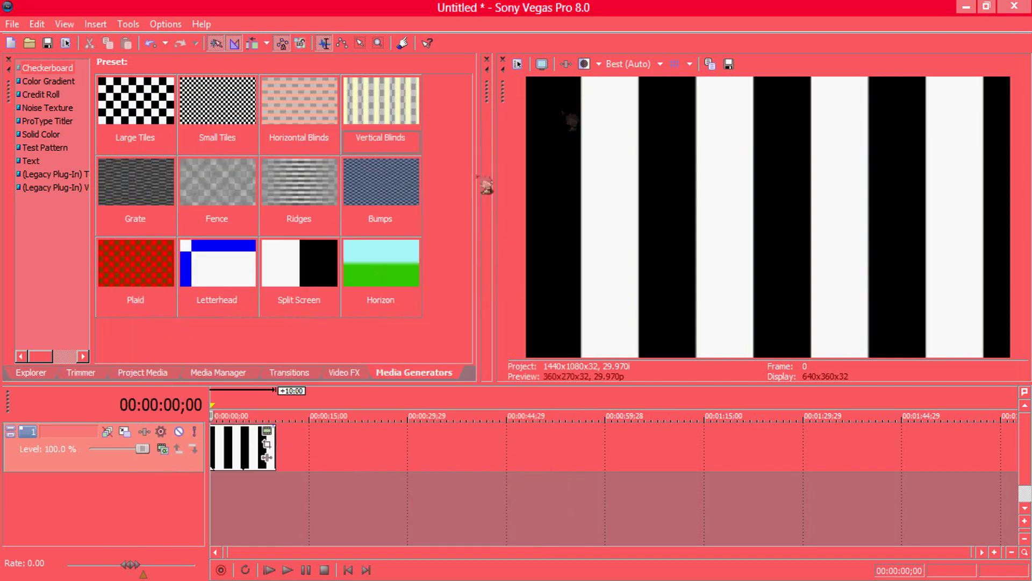
Crop the striped checkerboard event to about 1,059 by 794 and rotate it about 11.5 degrees to slant the stripes.
{"action": "left_click", "coordinate": [291, 422]}
{"action": "left_click", "coordinate": [444, 202]}
{"action": "left_click", "coordinate": [553, 447]}
{"action": "left_click", "coordinate": [267, 447]}
{"action": "left_click_drag", "start_coordinate": [681, 343], "coordinate": [688, 380]}
{"action": "scroll", "coordinate": [640, 392], "scroll_direction": "down", "scroll_amount": 2}
{"action": "left_click_drag", "start_coordinate": [607, 473], "coordinate": [585, 448]}
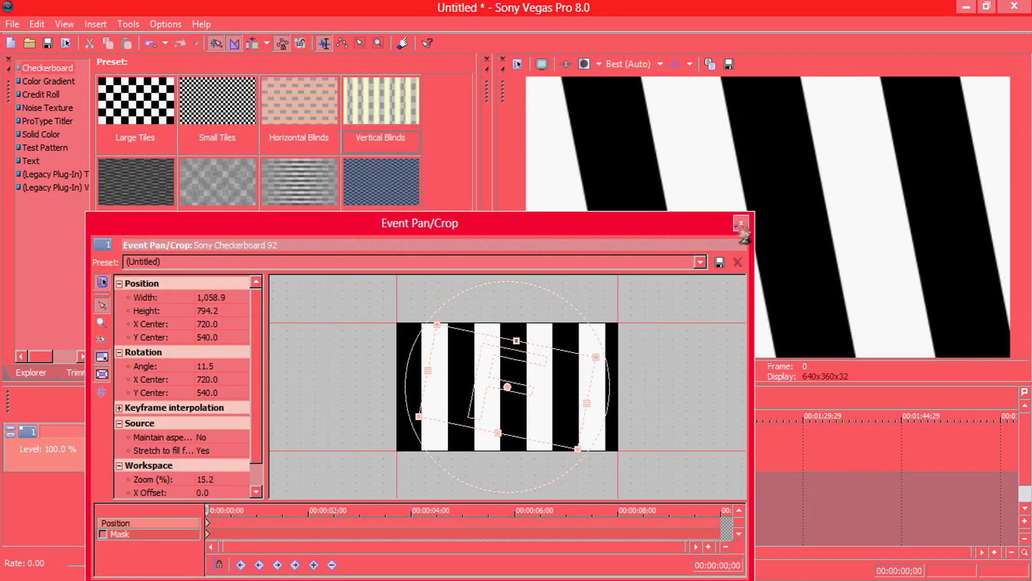
{"action": "left_click", "coordinate": [741, 222]}
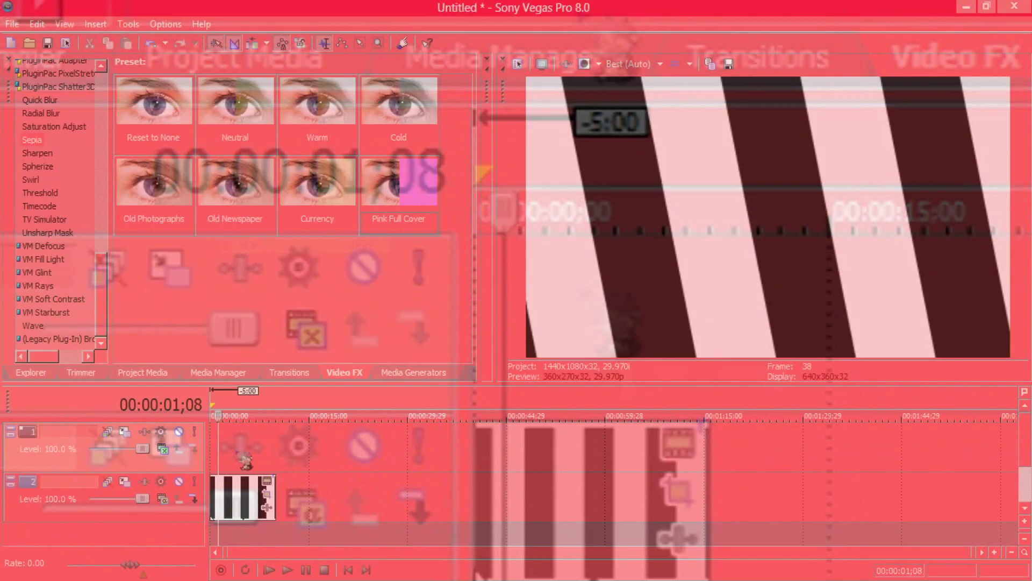
Import Aomine 2 from the Aomine Daiki Renders folder and place it at the start of track 1, above the stripes.
{"action": "key", "text": "ctrl+Home"}
{"action": "left_click", "coordinate": [32, 45]}
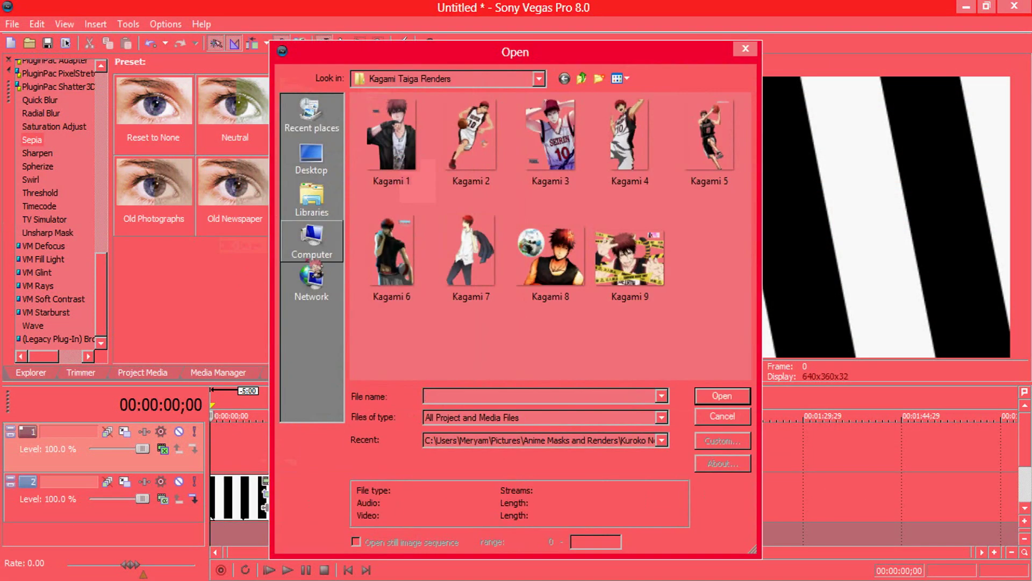
{"action": "left_click", "coordinate": [338, 201]}
{"action": "double_click", "coordinate": [408, 170]}
{"action": "double_click", "coordinate": [404, 168]}
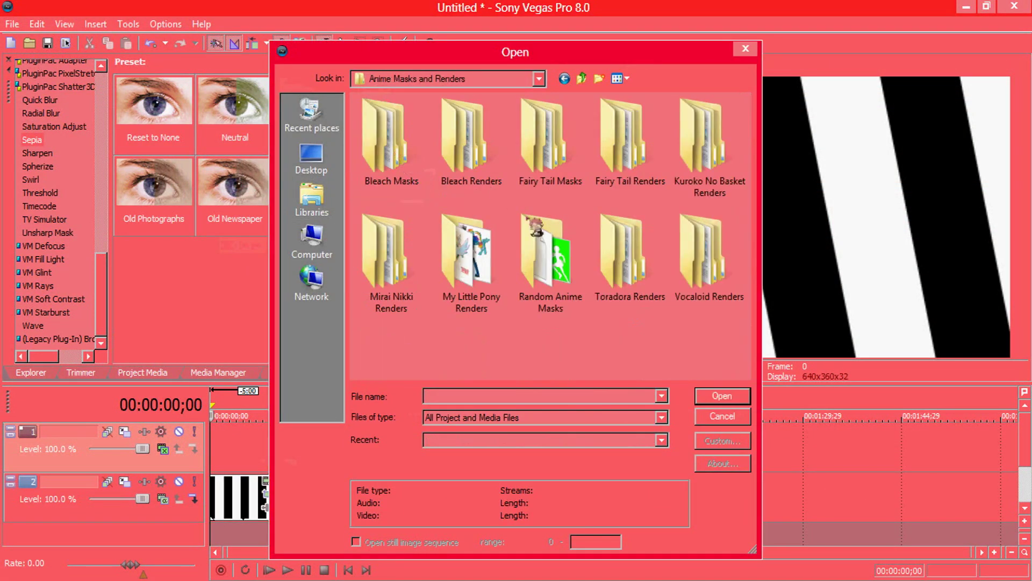
{"action": "double_click", "coordinate": [701, 191]}
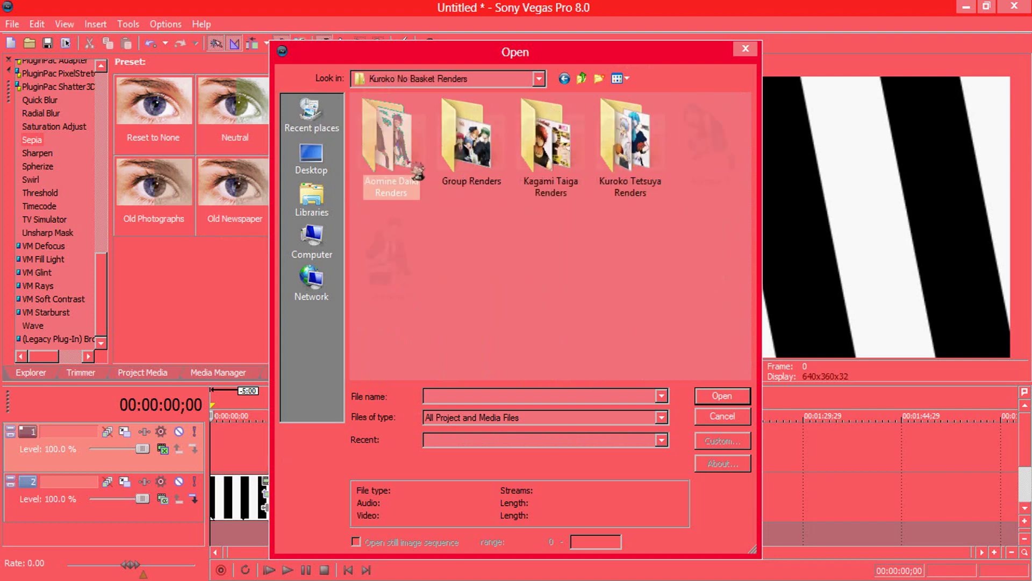
{"action": "double_click", "coordinate": [430, 141]}
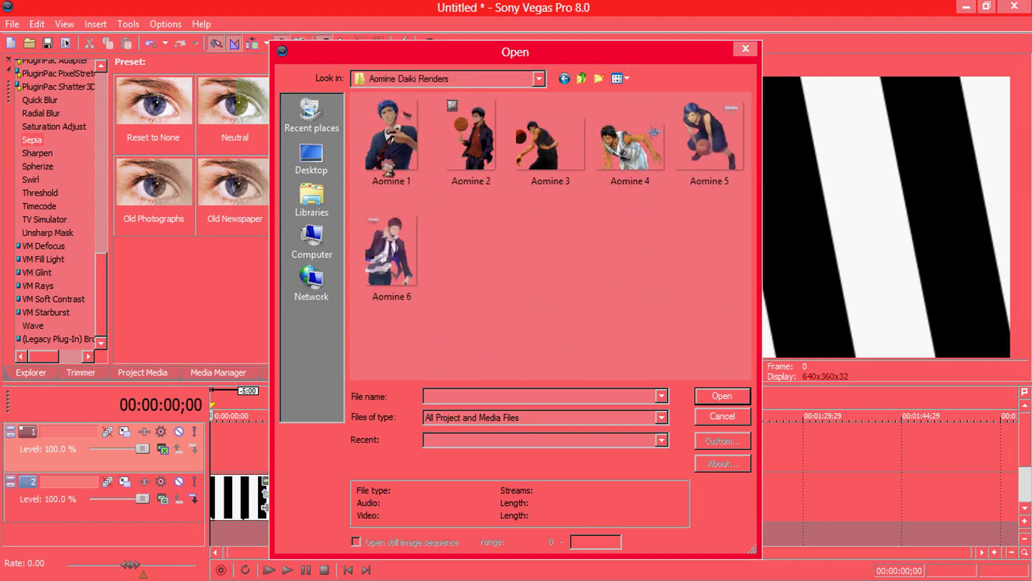
{"action": "left_click_drag", "start_coordinate": [471, 140], "coordinate": [584, 207]}
{"action": "left_click_drag", "start_coordinate": [733, 414], "coordinate": [232, 451]}
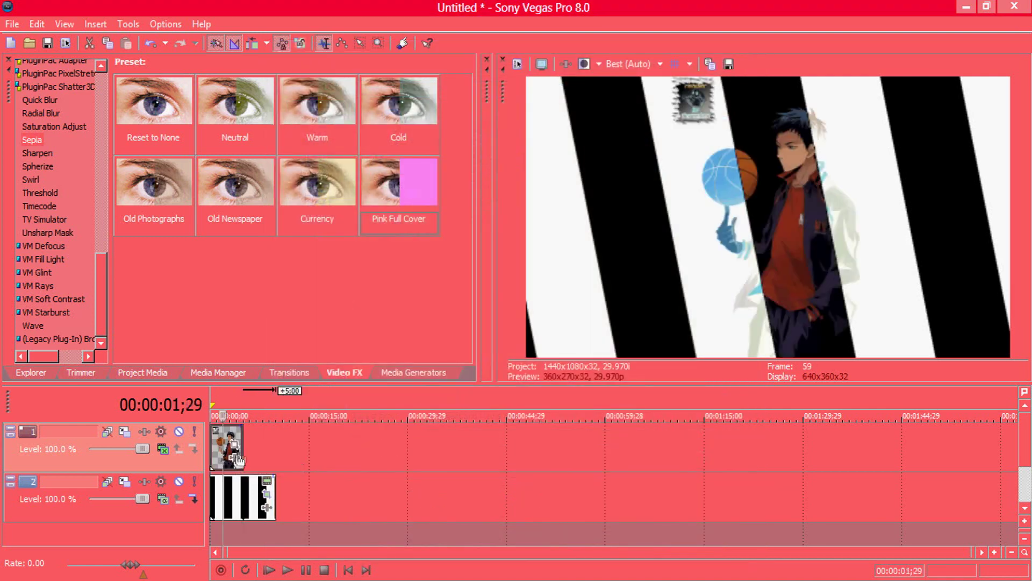
Apply the Sepia effect's Pink Full Cover preset to the Aomine 2 event and change its color to white.
{"action": "left_click_drag", "start_coordinate": [401, 194], "coordinate": [406, 216]}
{"action": "left_click_drag", "start_coordinate": [235, 456], "coordinate": [235, 456]}
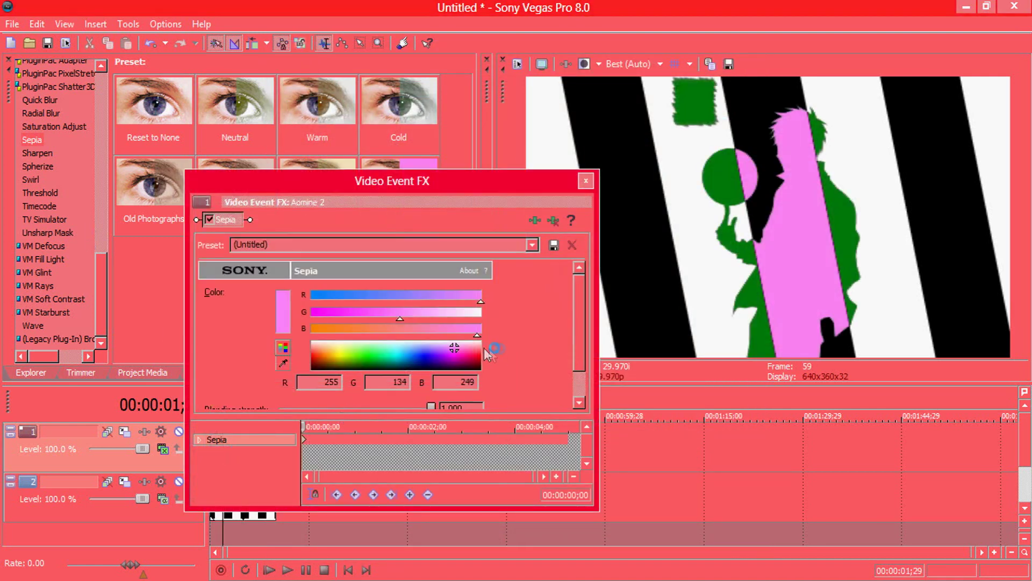
{"action": "left_click", "coordinate": [586, 181]}
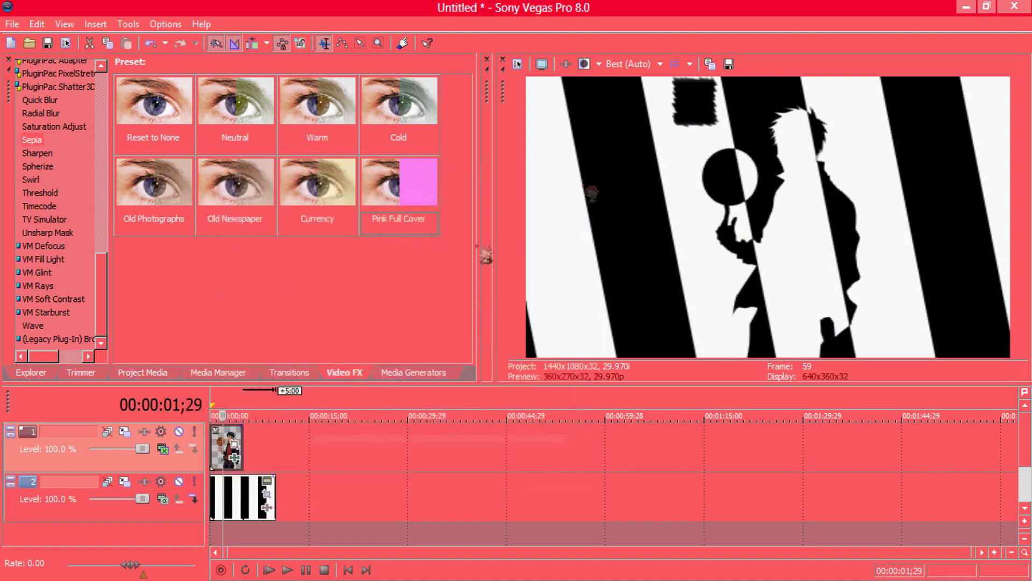
Enable a mask on the Aomine 2 event and outline the figure and basketball, leaving out the corner logo.
{"action": "left_click", "coordinate": [234, 444]}
{"action": "left_click", "coordinate": [102, 534]}
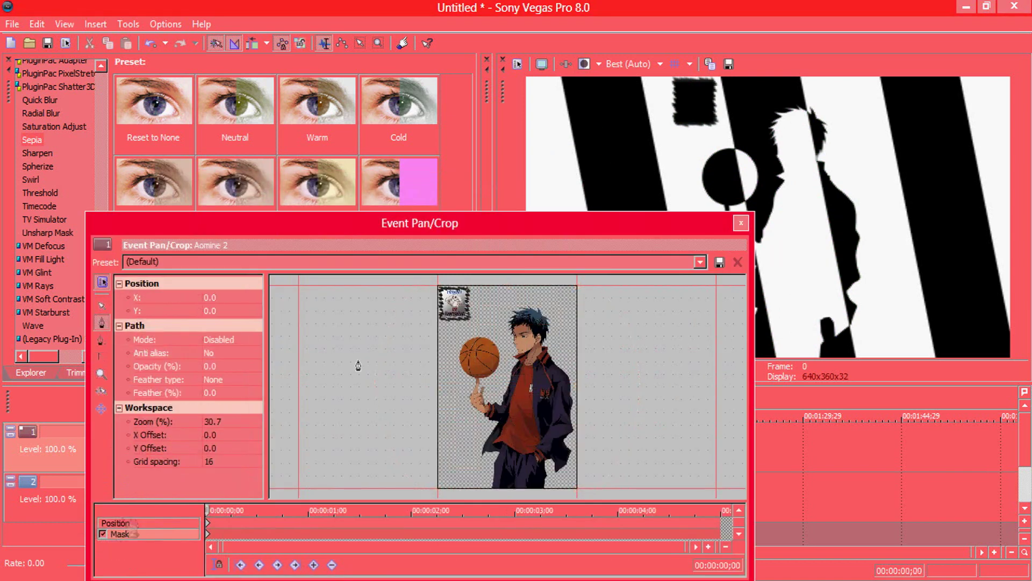
{"action": "left_click", "coordinate": [501, 278]}
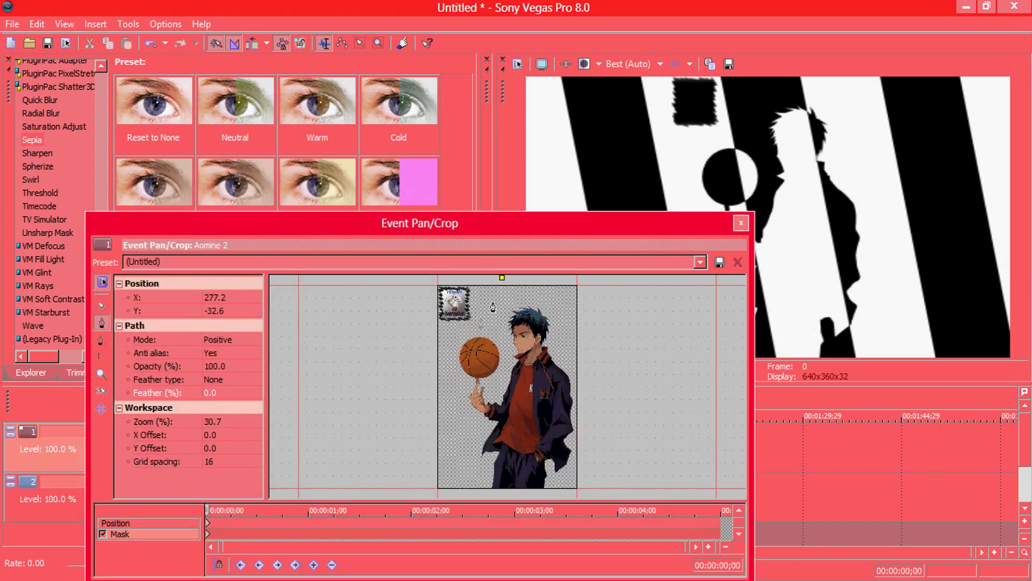
{"action": "left_click", "coordinate": [501, 279]}
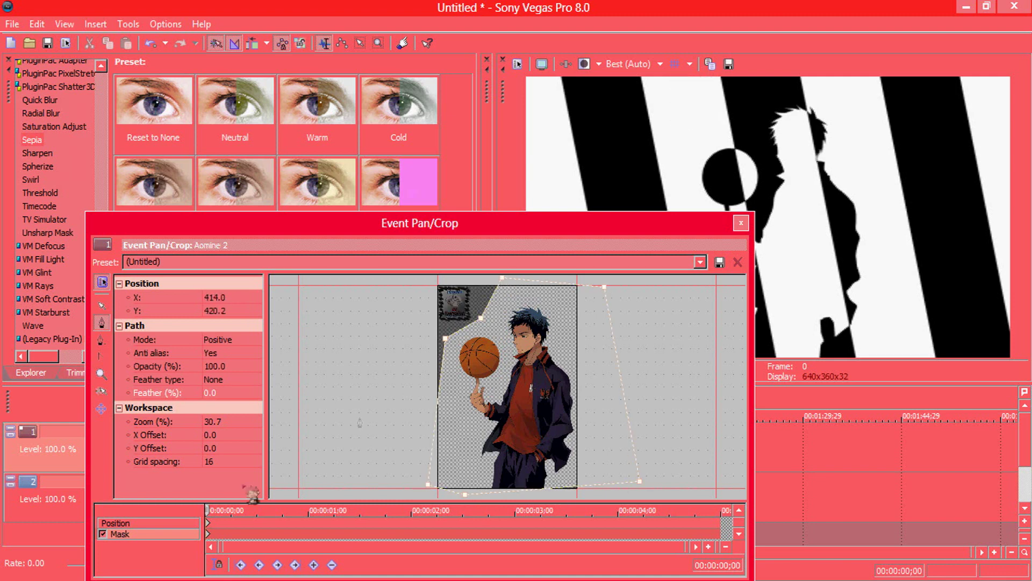
Set Maintain aspect ratio to No for the Aomine 2 event and widen its crop frame to about 1,147.
{"action": "left_click", "coordinate": [210, 525]}
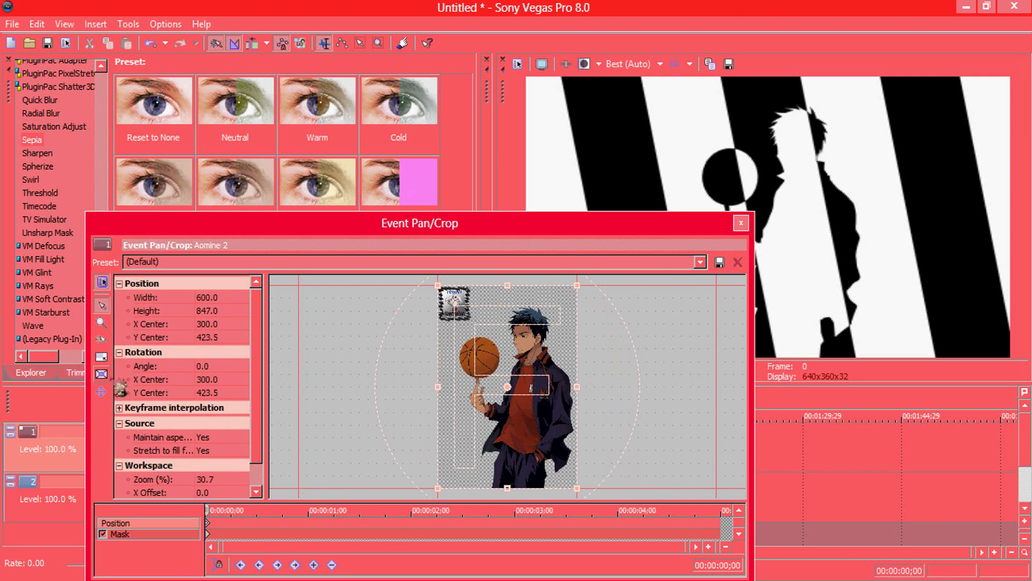
{"action": "left_click", "coordinate": [198, 436]}
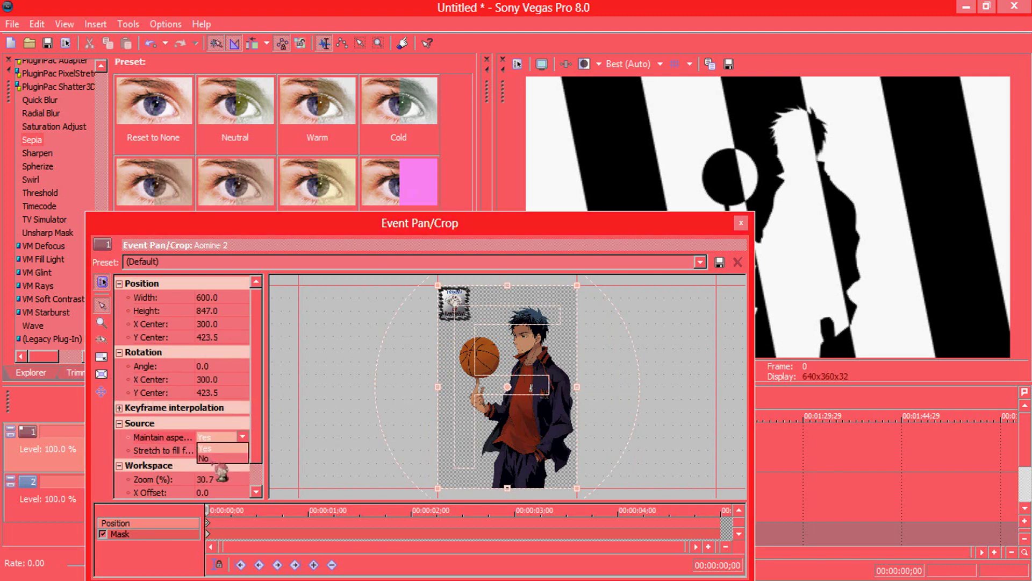
{"action": "left_click", "coordinate": [212, 460]}
{"action": "left_click_drag", "start_coordinate": [577, 408], "coordinate": [705, 407]}
Flip the Aomine 2 event horizontally and adjust the crop frame's sides so the figure stands at the left of the picture.
{"action": "right_click", "coordinate": [529, 413]}
{"action": "left_click", "coordinate": [591, 458]}
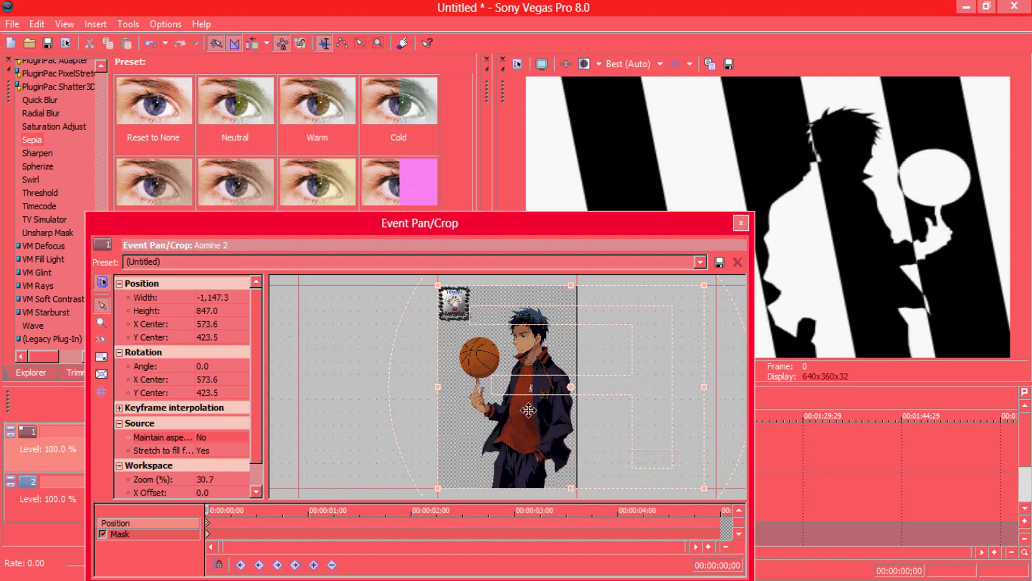
{"action": "left_click_drag", "start_coordinate": [437, 407], "coordinate": [306, 419]}
{"action": "left_click_drag", "start_coordinate": [703, 385], "coordinate": [581, 401]}
{"action": "left_click", "coordinate": [741, 223]}
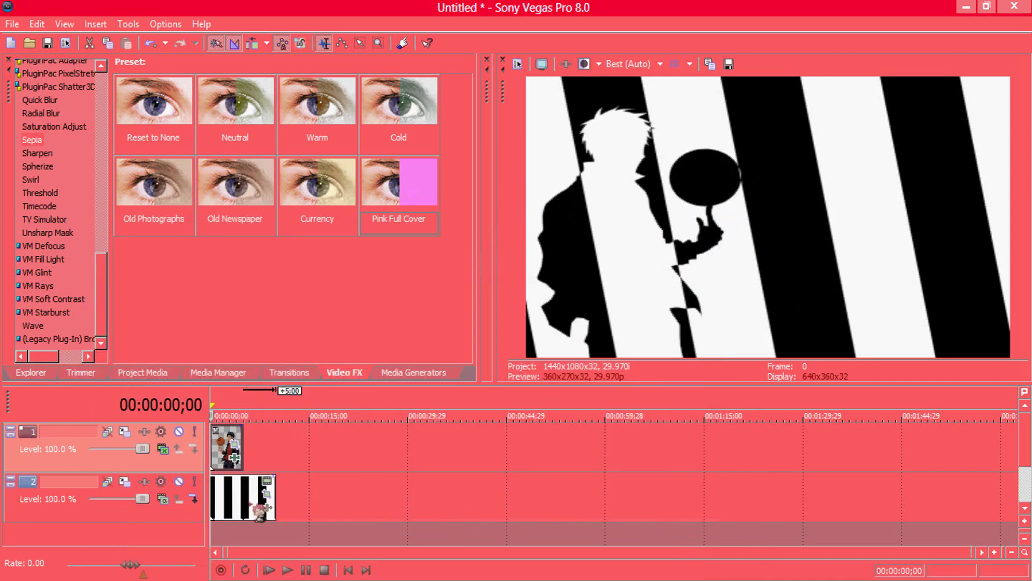
Trim the stripes and Aomine 2 events to the same length of about 1.5 seconds.
{"action": "left_click", "coordinate": [309, 571]}
{"action": "left_click_drag", "start_coordinate": [274, 500], "coordinate": [220, 499]}
{"action": "left_click_drag", "start_coordinate": [242, 454], "coordinate": [220, 453]}
{"action": "scroll", "coordinate": [251, 488], "scroll_direction": "up", "scroll_amount": 7}
{"action": "key", "text": "Home"}
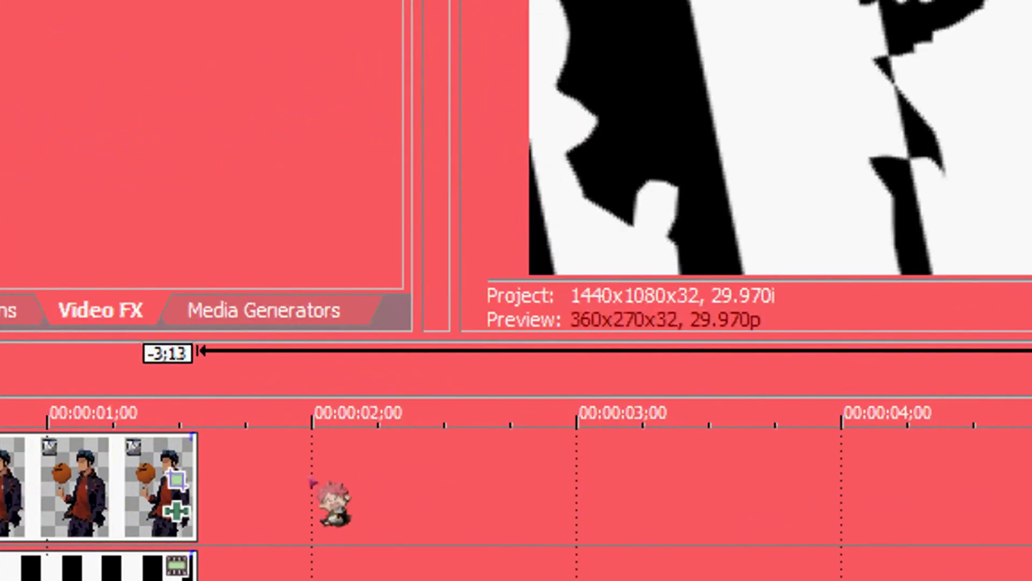
Insert two video tracks above the Aomine 2 track and add a text media event at the start of track 2.
{"action": "right_click", "coordinate": [435, 444]}
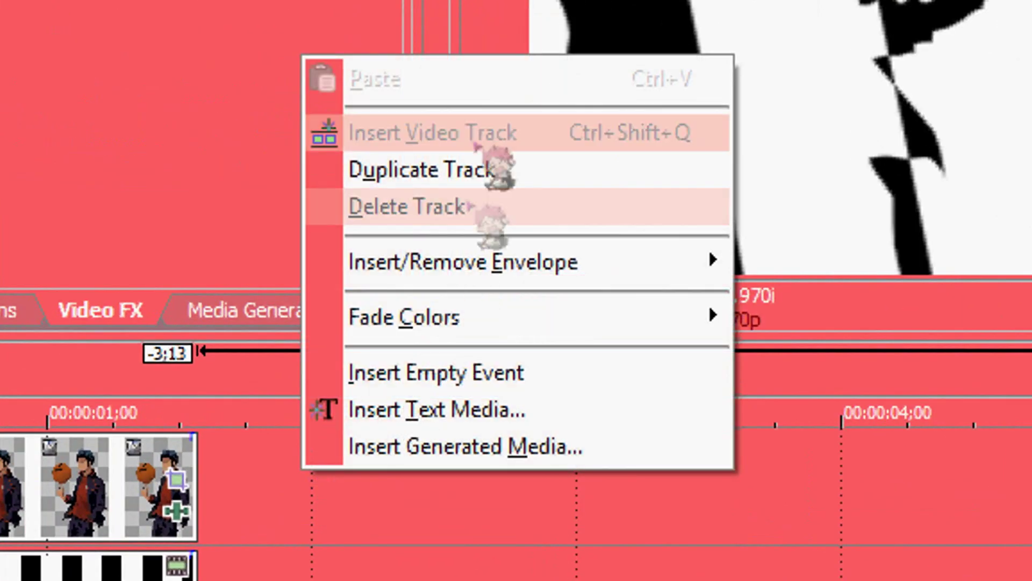
{"action": "left_click", "coordinate": [492, 298]}
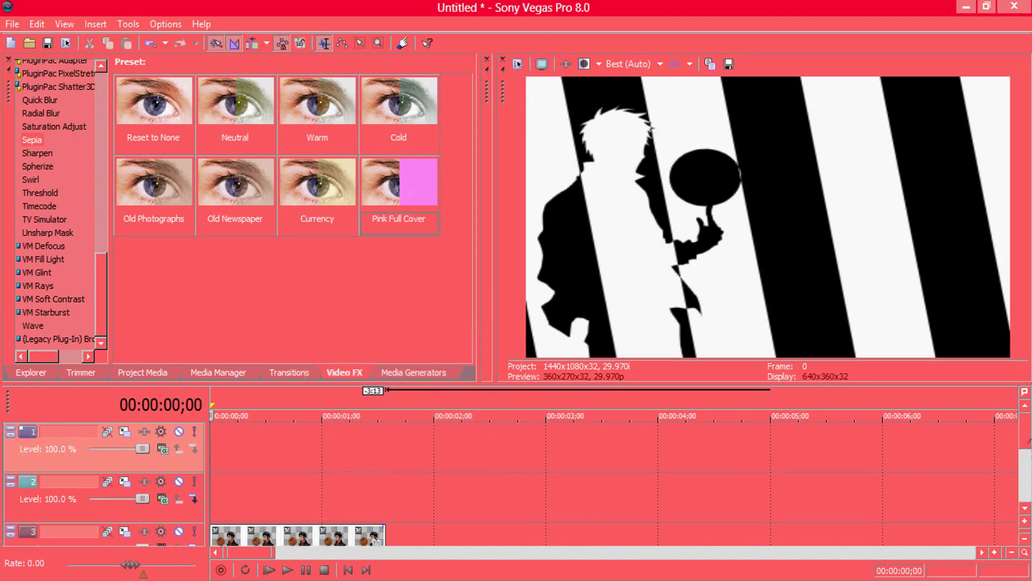
{"action": "left_click", "coordinate": [414, 372]}
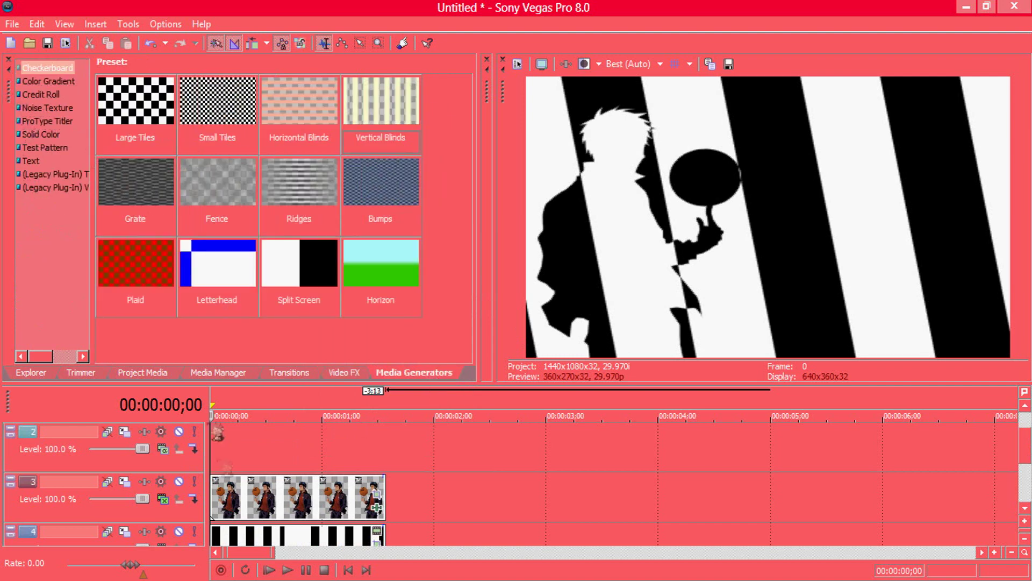
{"action": "right_click", "coordinate": [220, 449]}
{"action": "left_click", "coordinate": [264, 424]}
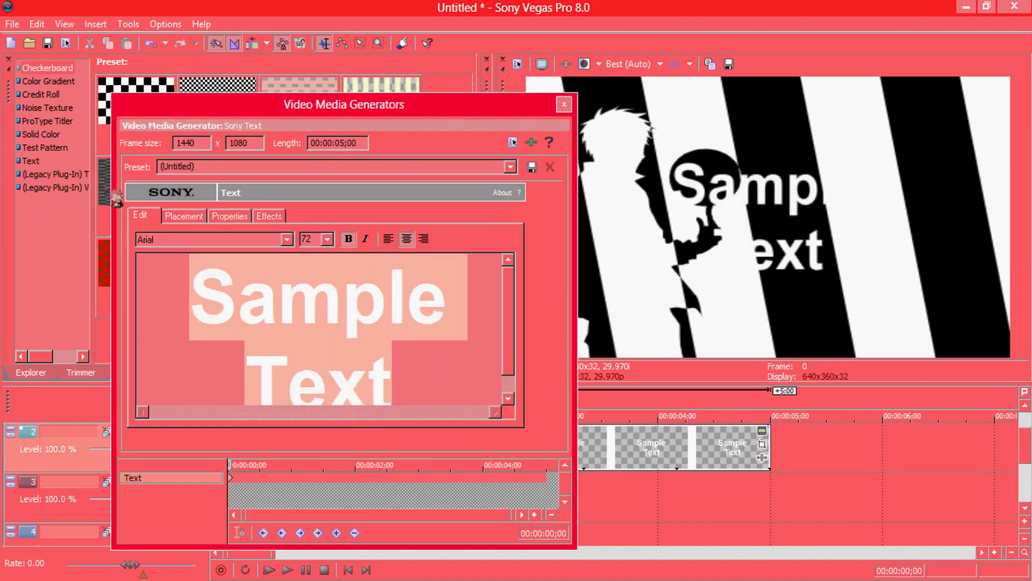
Set the generated text to WE in Bebas Neue at size 108.
{"action": "type", "text": "WE"}
{"action": "left_click", "coordinate": [288, 239]}
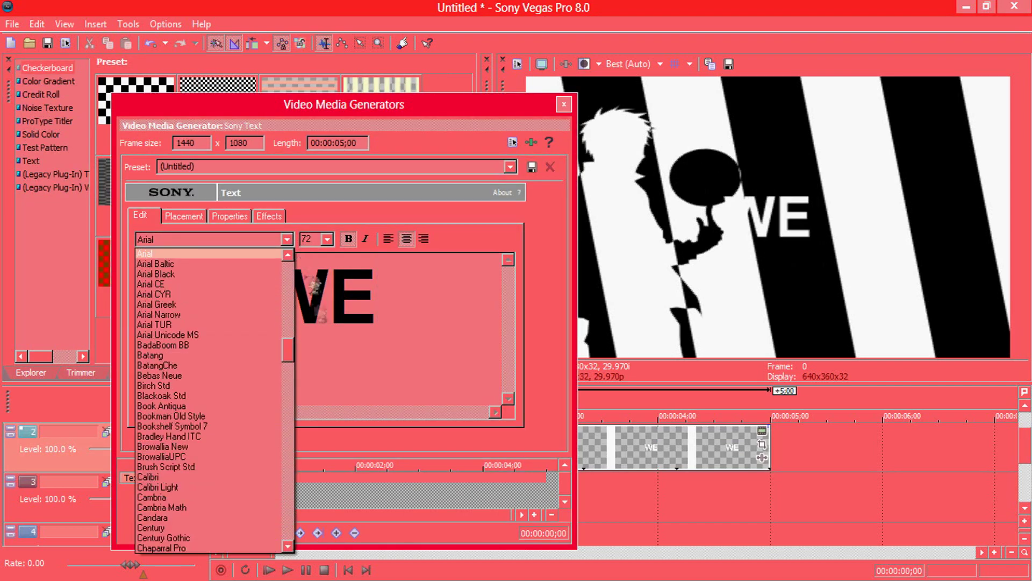
{"action": "left_click", "coordinate": [207, 385]}
{"action": "left_click", "coordinate": [327, 240]}
{"action": "left_click", "coordinate": [315, 436]}
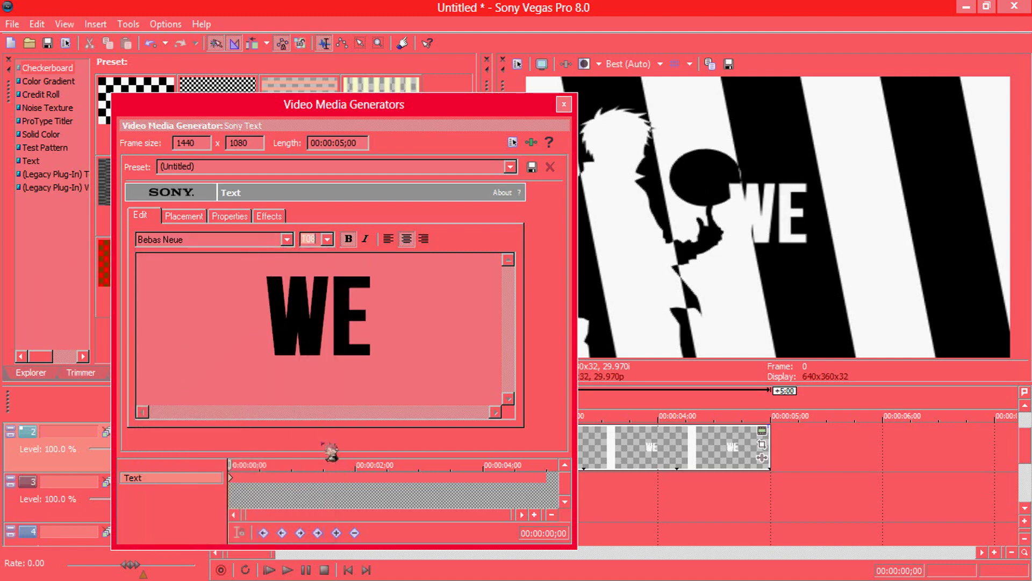
{"action": "left_click", "coordinate": [563, 104]}
Change track 2's compositing mode to invert the text against the stripes, and trim the WE event to the length of the events below.
{"action": "left_click", "coordinate": [161, 449]}
{"action": "left_click", "coordinate": [198, 431]}
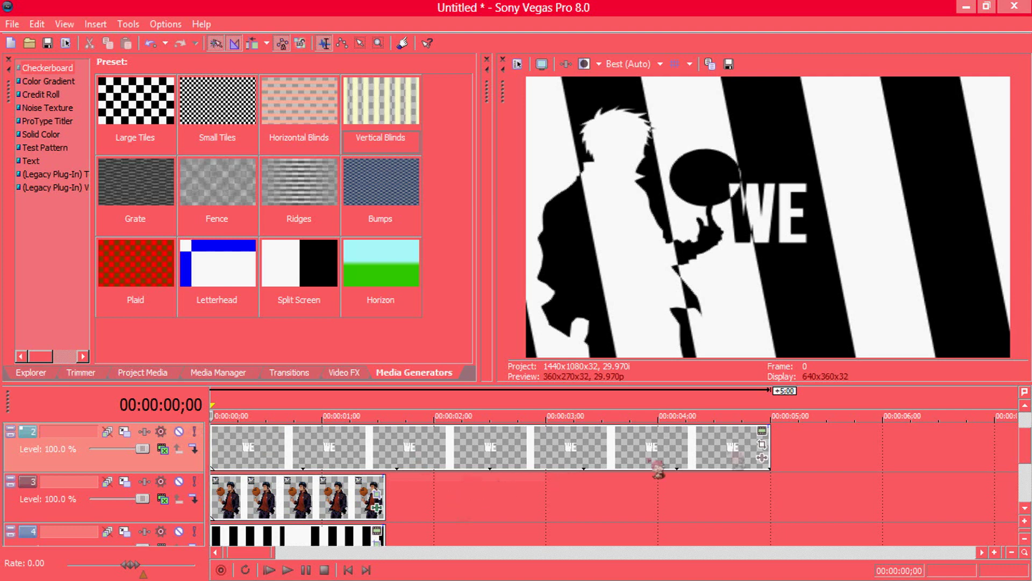
{"action": "left_click_drag", "start_coordinate": [766, 457], "coordinate": [385, 457]}
Move the WE text toward the top of the frame, at about X -0.062 and Y -0.513.
{"action": "left_click", "coordinate": [378, 430]}
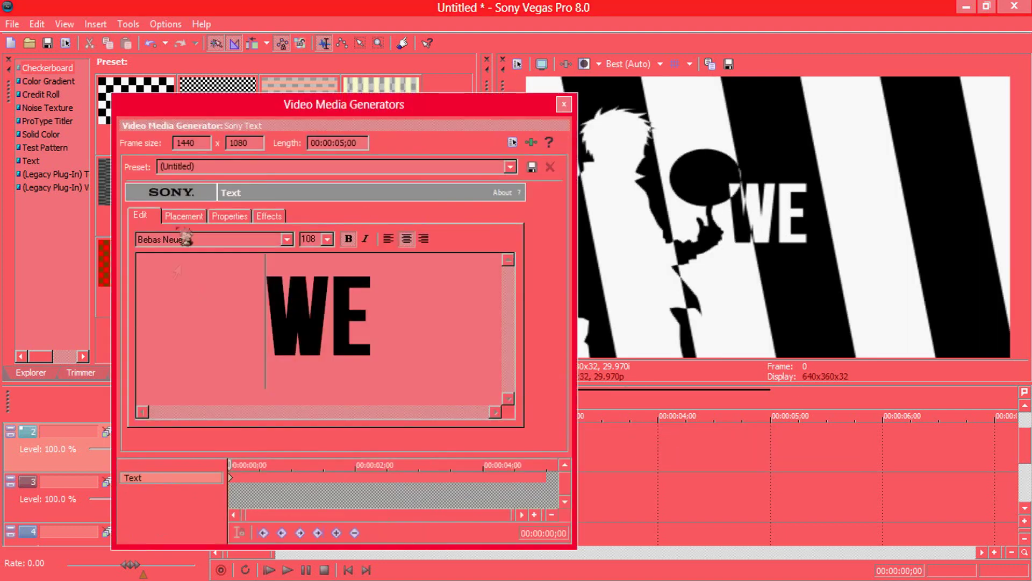
{"action": "left_click", "coordinate": [184, 214]}
{"action": "mouse_move", "coordinate": [240, 326]}
{"action": "left_mouse_down"}
{"action": "mouse_move", "coordinate": [220, 328]}
{"action": "mouse_move", "coordinate": [225, 312]}
{"action": "mouse_move", "coordinate": [235, 314]}
{"action": "left_mouse_up"}
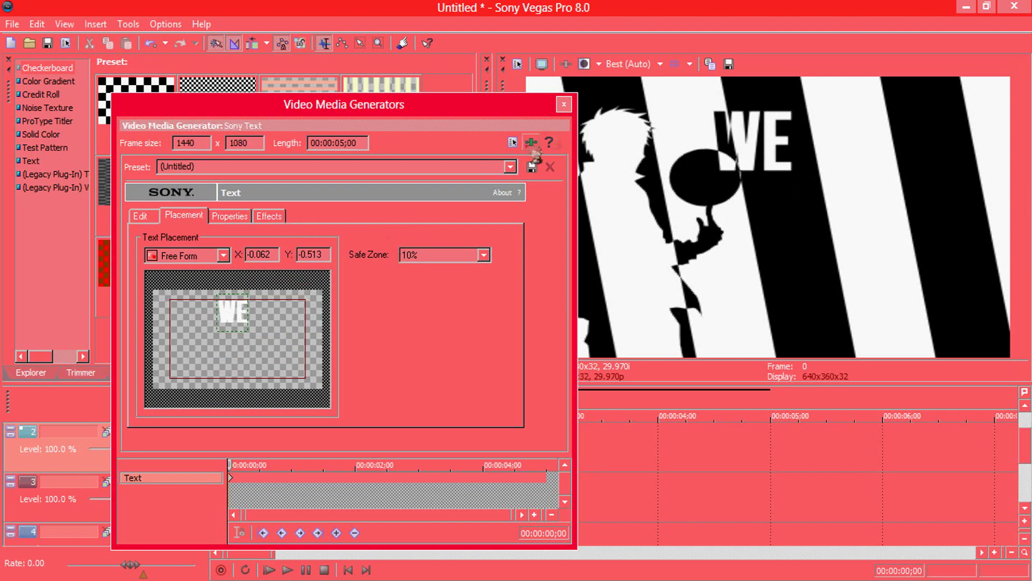
{"action": "left_click", "coordinate": [563, 104]}
Add a text media event at the start of track 1 reading CAME in Bebas Neue at size 144.
{"action": "left_click_drag", "start_coordinate": [1027, 451], "coordinate": [1027, 436]}
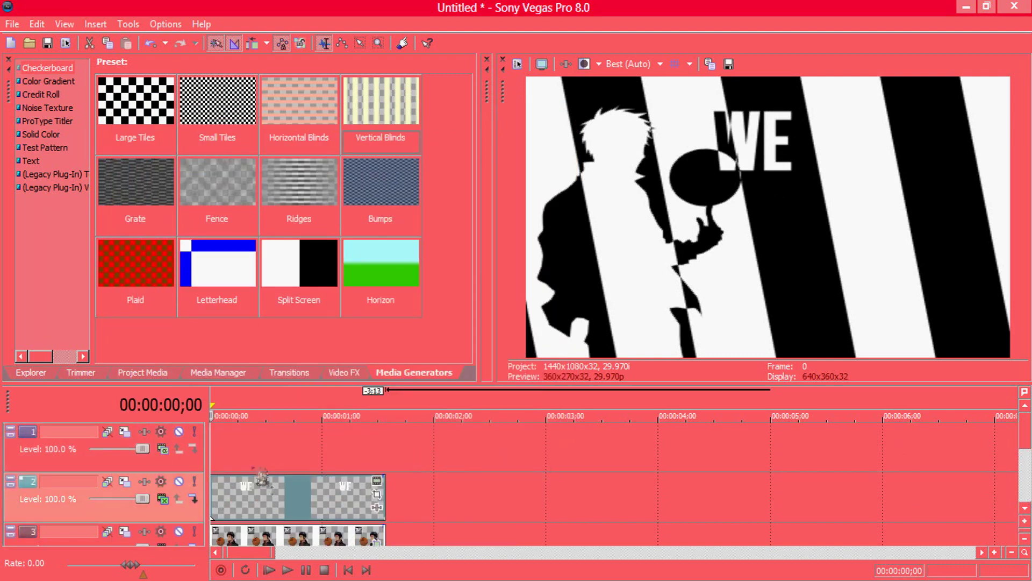
{"action": "right_click", "coordinate": [239, 444]}
{"action": "left_click", "coordinate": [313, 419]}
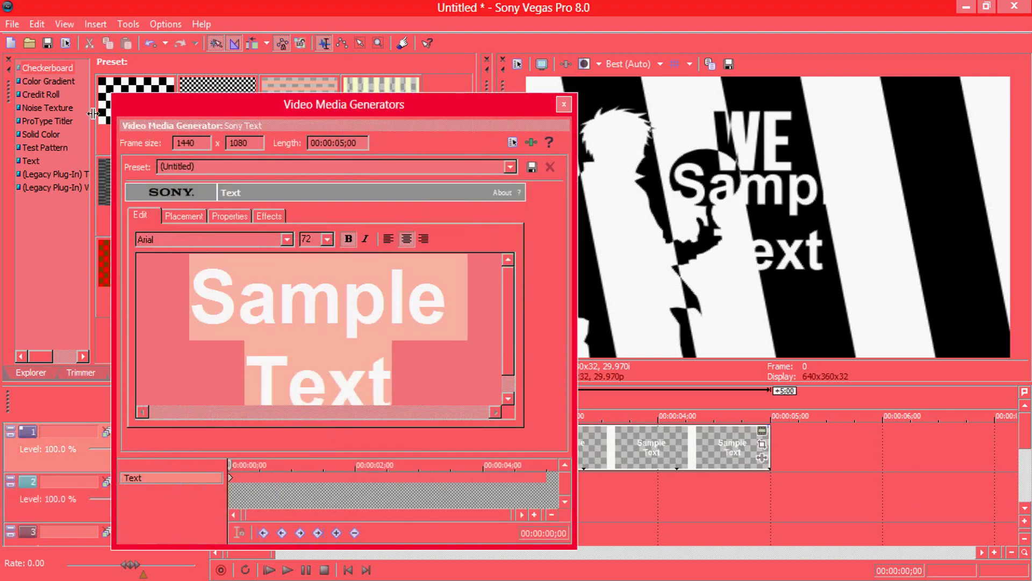
{"action": "type", "text": "came"}
{"action": "left_click", "coordinate": [288, 239]}
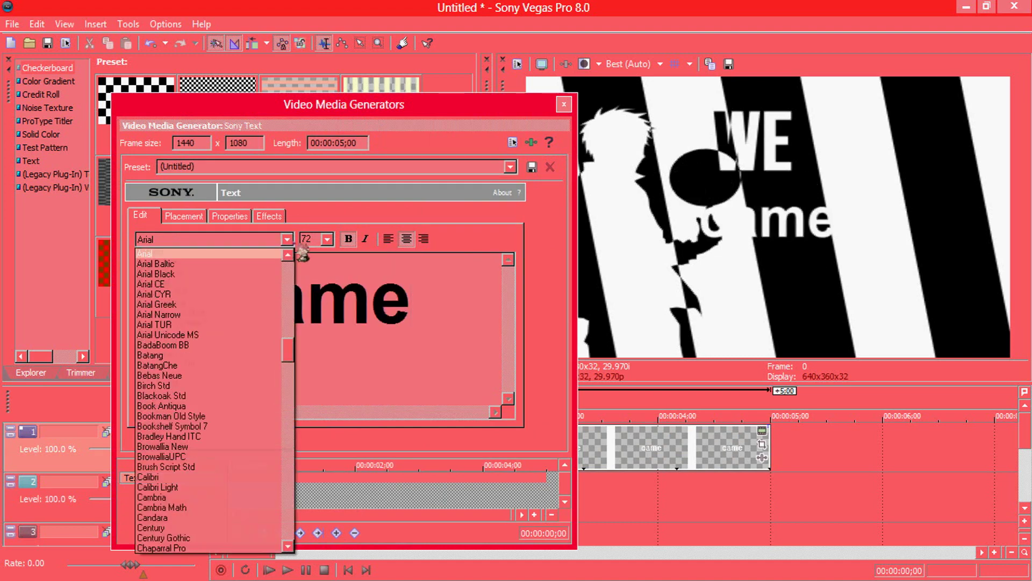
{"action": "left_click", "coordinate": [269, 370]}
{"action": "left_click", "coordinate": [327, 239]}
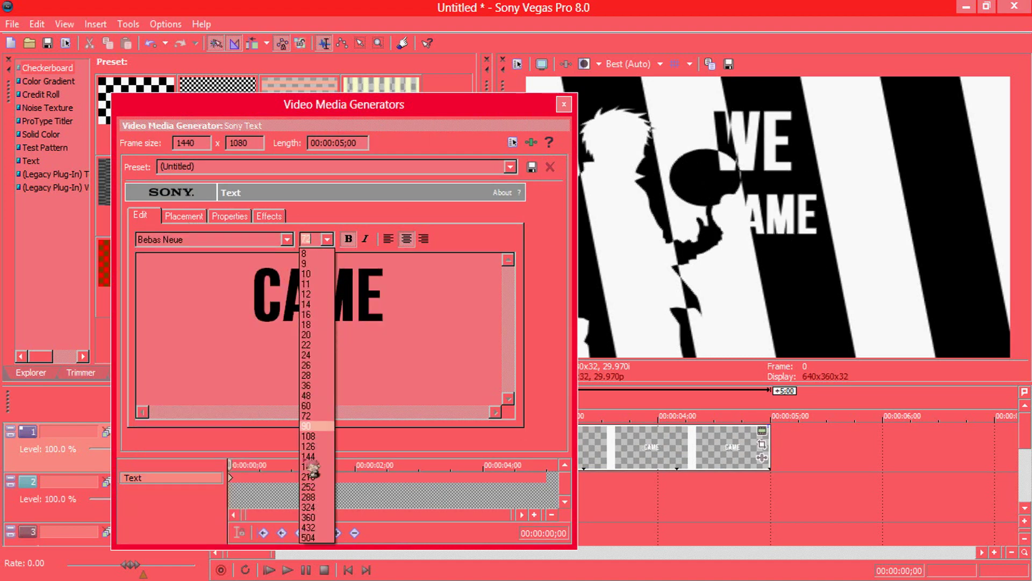
{"action": "left_click", "coordinate": [309, 457]}
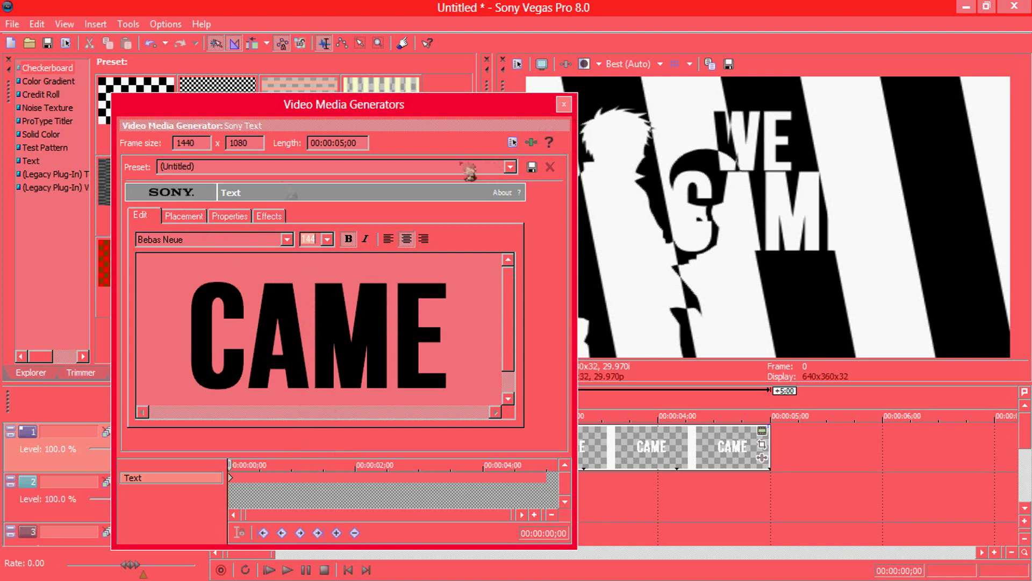
Place the CAME text in the upper right of the frame, beside WE.
{"action": "left_click", "coordinate": [184, 215]}
{"action": "left_click_drag", "start_coordinate": [255, 325], "coordinate": [297, 299]}
{"action": "left_click", "coordinate": [564, 104]}
Trim the CAME event to start at about 00:00:00;12 and end with the WE event, and change track 1's compositing mode to invert the text.
{"action": "left_click_drag", "start_coordinate": [769, 456], "coordinate": [385, 455]}
{"action": "left_click", "coordinate": [287, 570]}
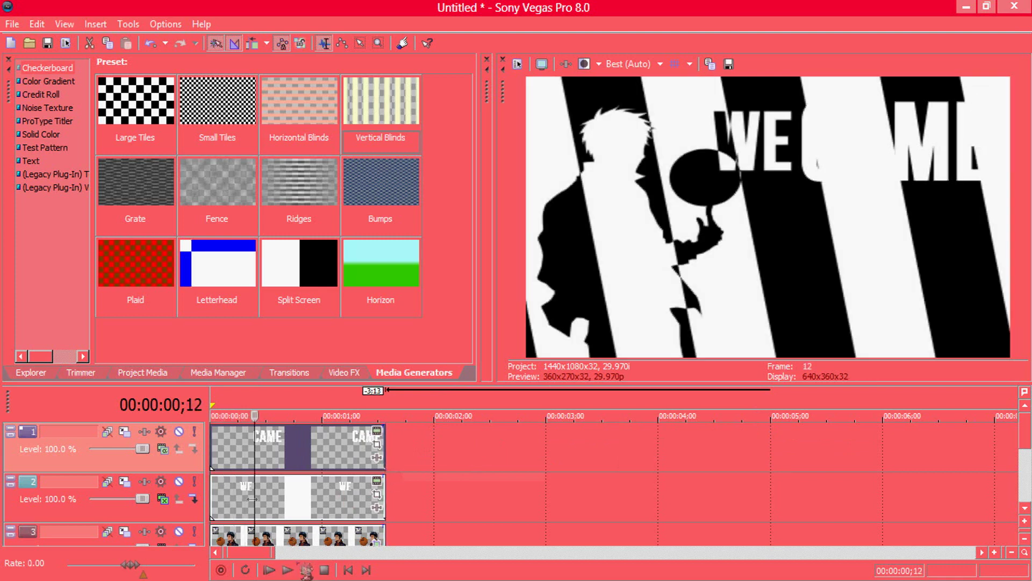
{"action": "left_click_drag", "start_coordinate": [212, 456], "coordinate": [255, 456]}
{"action": "left_click", "coordinate": [164, 449]}
{"action": "left_click", "coordinate": [190, 431]}
Add short fade-ins to the WE and CAME events and apply the 3D Blinds Spin transition to the WE fade-in.
{"action": "left_click", "coordinate": [227, 451]}
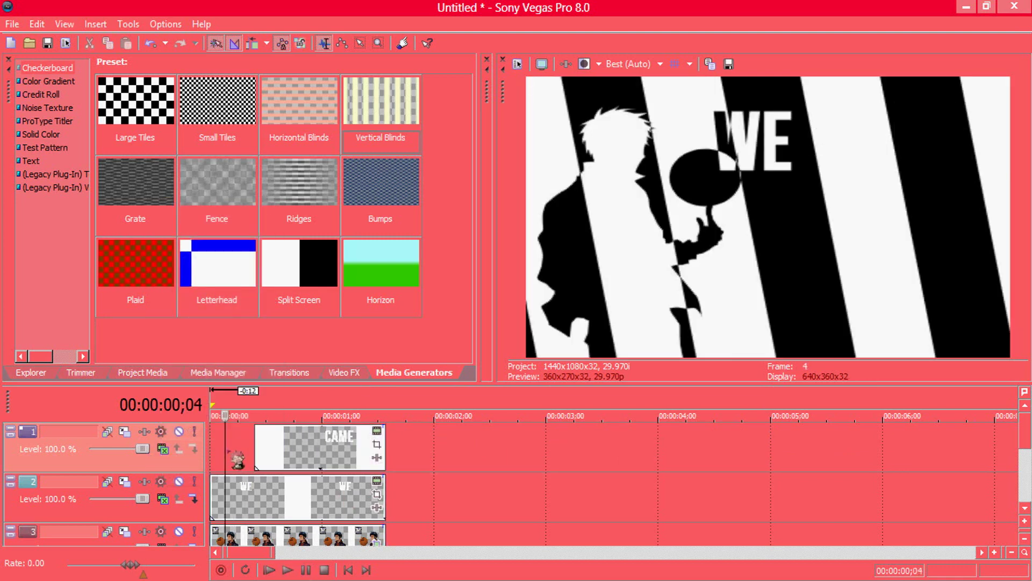
{"action": "left_click_drag", "start_coordinate": [210, 476], "coordinate": [229, 475]}
{"action": "left_click", "coordinate": [289, 373]}
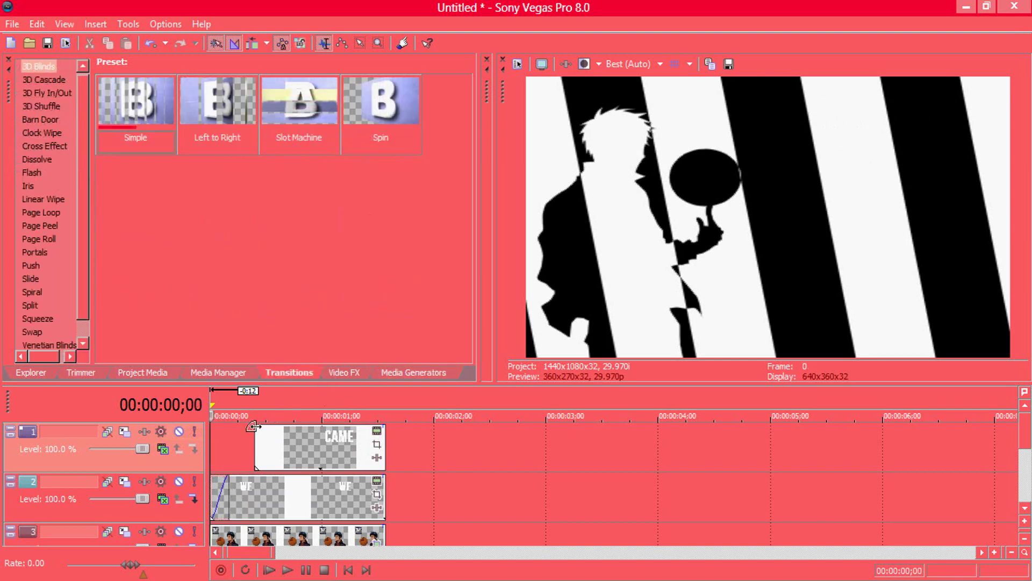
{"action": "left_click_drag", "start_coordinate": [256, 426], "coordinate": [273, 426]}
{"action": "left_click_drag", "start_coordinate": [380, 105], "coordinate": [221, 494]}
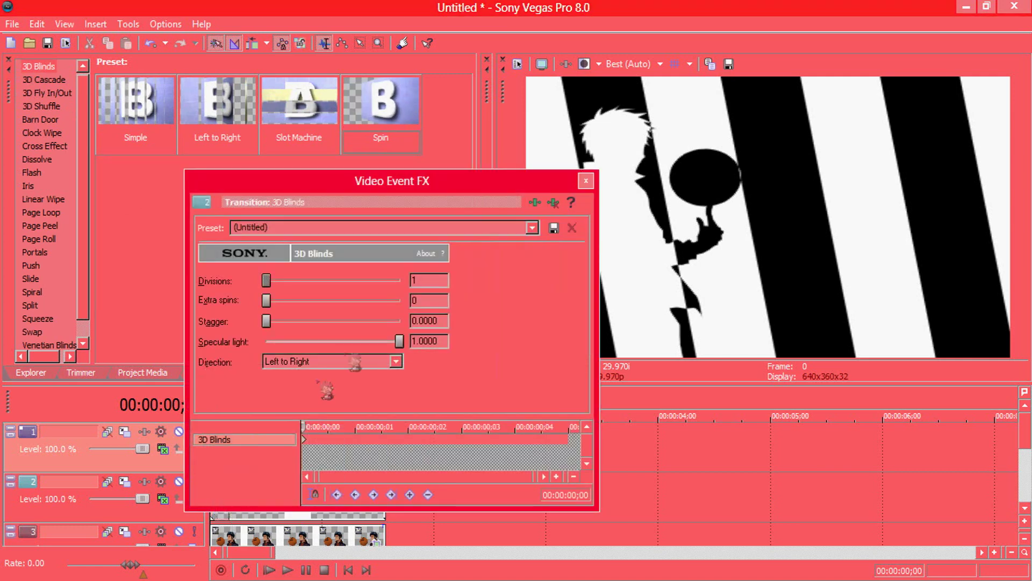
{"action": "left_click", "coordinate": [585, 181]}
Apply the 3D Blinds Spin transition to the CAME fade-in with specular light at 0.0000.
{"action": "left_click", "coordinate": [256, 456]}
{"action": "left_click_drag", "start_coordinate": [381, 105], "coordinate": [270, 453]}
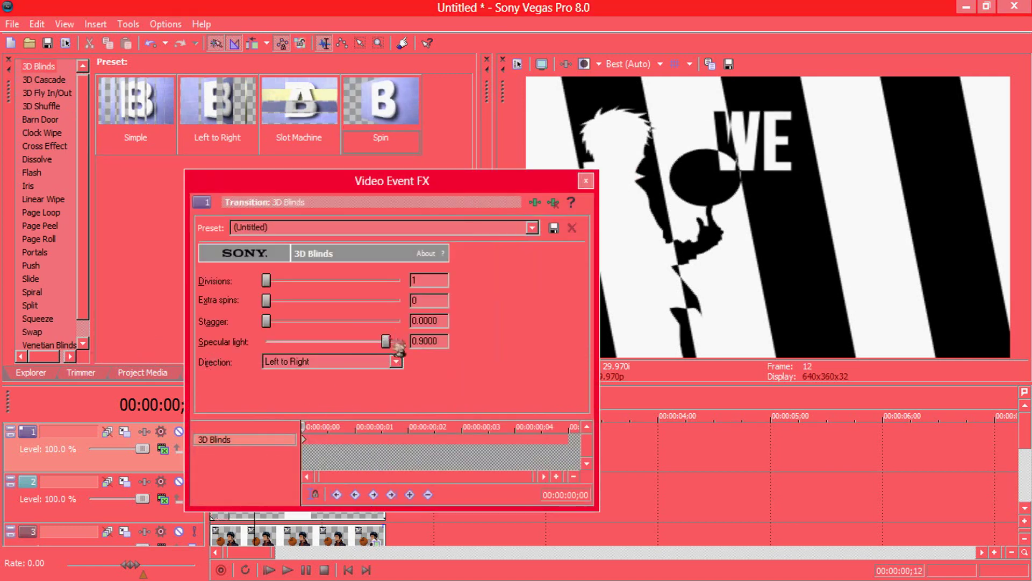
{"action": "left_click", "coordinate": [586, 180]}
Add a short fade-in to the silhouette event on track 3 and apply 3D Blinds Spin with specular light 0.0000.
{"action": "left_click_drag", "start_coordinate": [1025, 439], "coordinate": [1027, 455]}
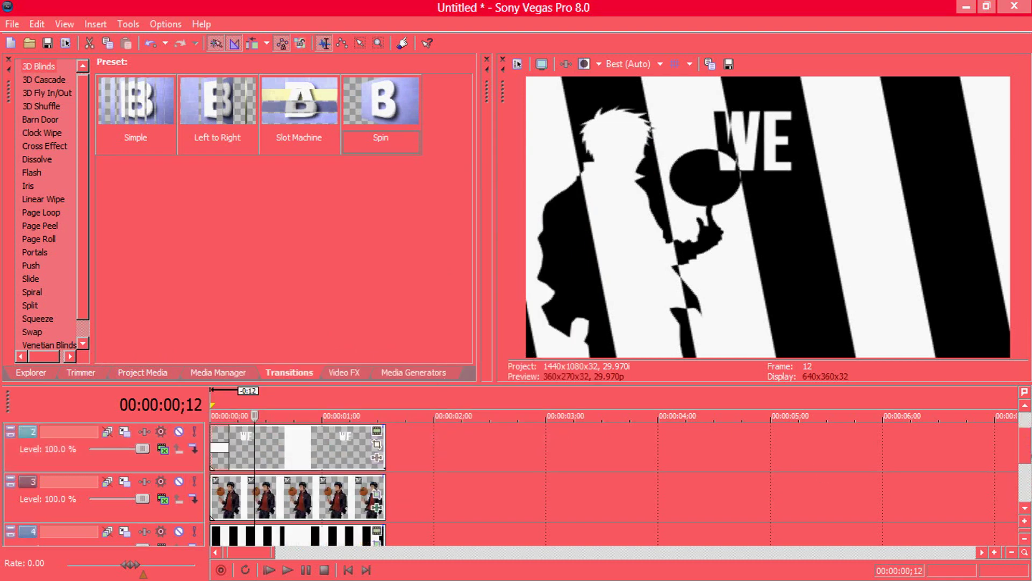
{"action": "left_click", "coordinate": [229, 483]}
{"action": "left_click_drag", "start_coordinate": [211, 477], "coordinate": [229, 484]}
{"action": "left_click_drag", "start_coordinate": [380, 105], "coordinate": [220, 496]}
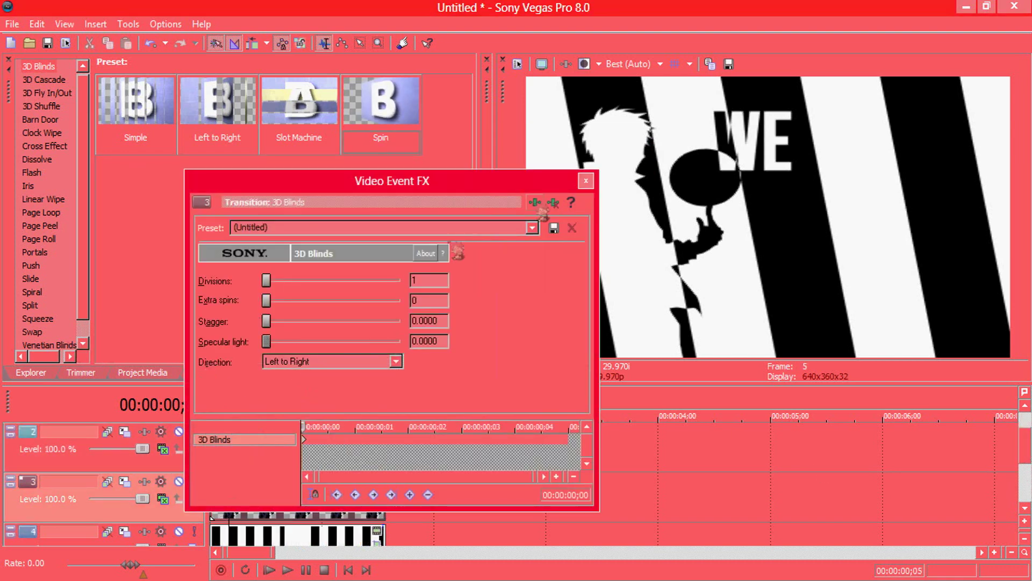
{"action": "left_click", "coordinate": [585, 181]}
Play back the opening of the scene to check the spin-in of the silhouette and the words.
{"action": "left_click", "coordinate": [266, 488]}
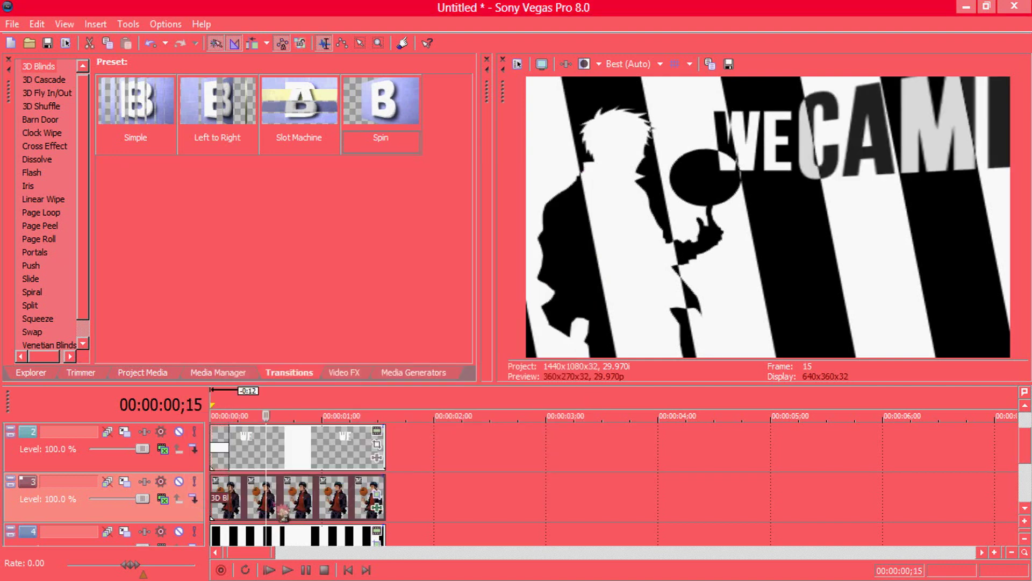
{"action": "left_click", "coordinate": [212, 500]}
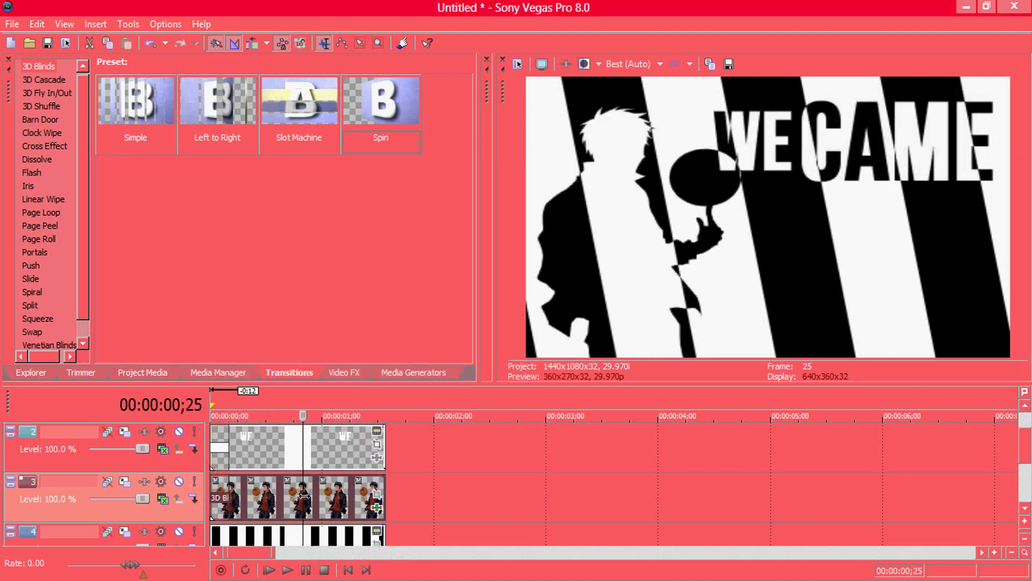
{"action": "left_click", "coordinate": [306, 570]}
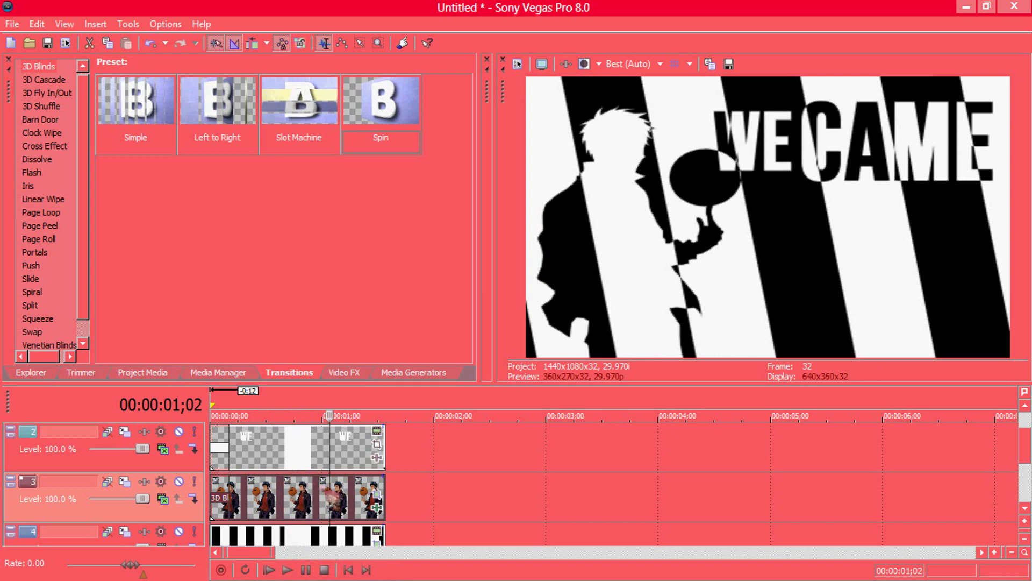
{"action": "left_click", "coordinate": [243, 494]}
{"action": "left_click", "coordinate": [213, 496]}
{"action": "scroll", "coordinate": [213, 496], "scroll_direction": "up", "scroll_amount": 5}
{"action": "key", "text": "space"}
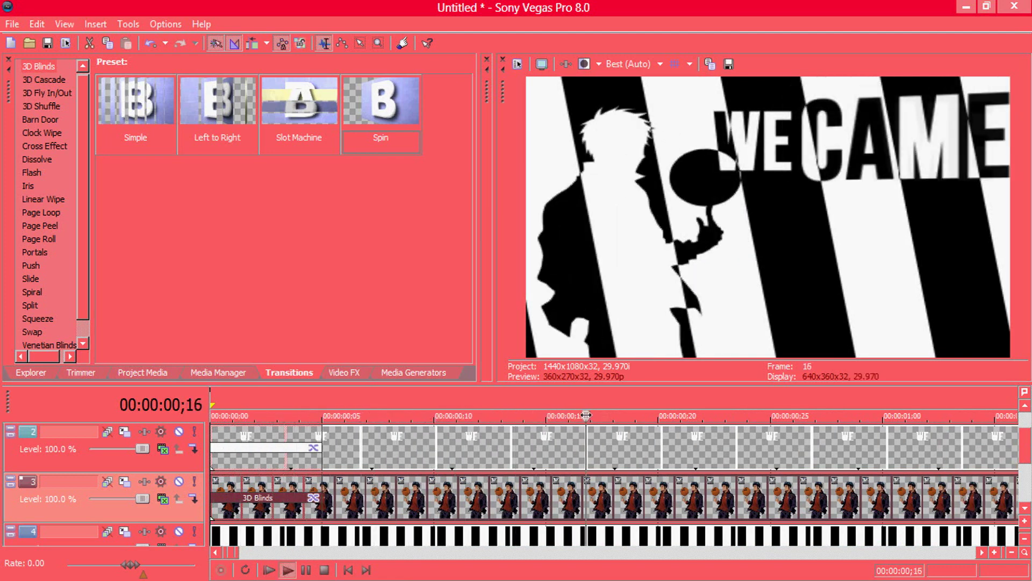
{"action": "key", "text": "space"}
{"action": "scroll", "coordinate": [512, 480], "scroll_direction": "down", "scroll_amount": 5}
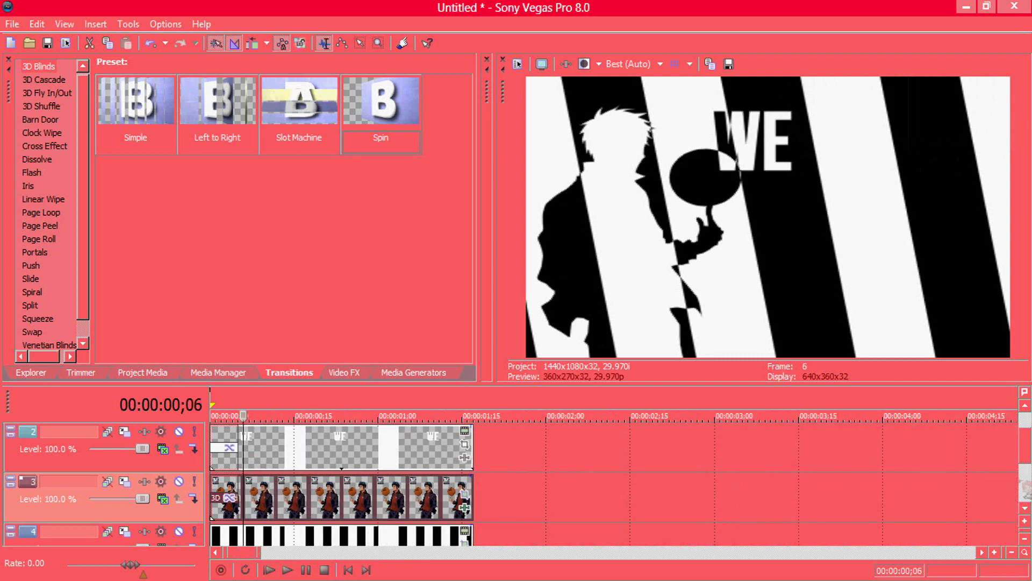
{"action": "left_click_drag", "start_coordinate": [1025, 451], "coordinate": [1026, 422]}
{"action": "left_click", "coordinate": [278, 446]}
{"action": "key", "text": "space"}
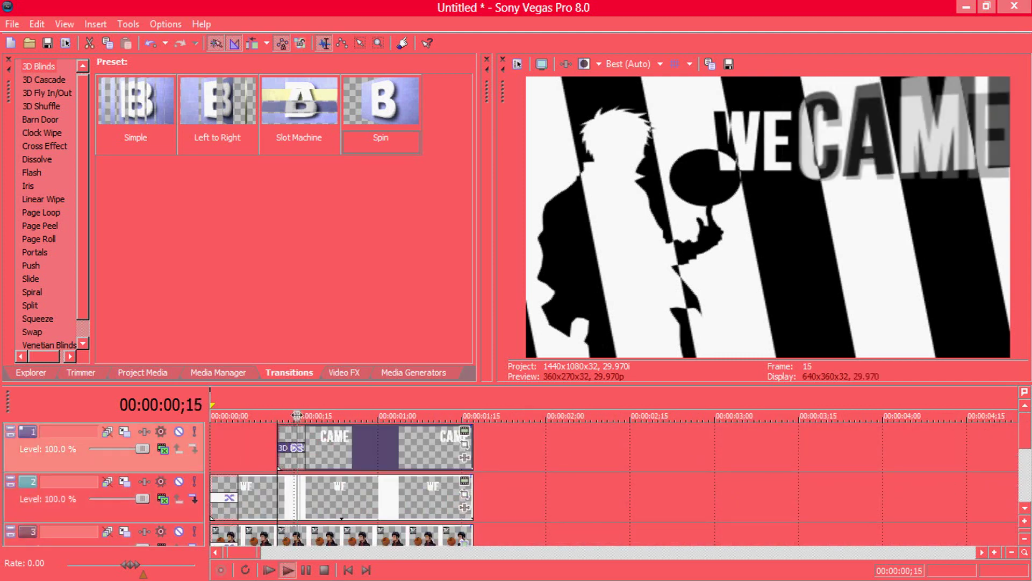
Change the direction of the CAME event's 3D Blinds transition to Right to Left.
{"action": "key", "text": "Left"}
{"action": "key", "text": "Left"}
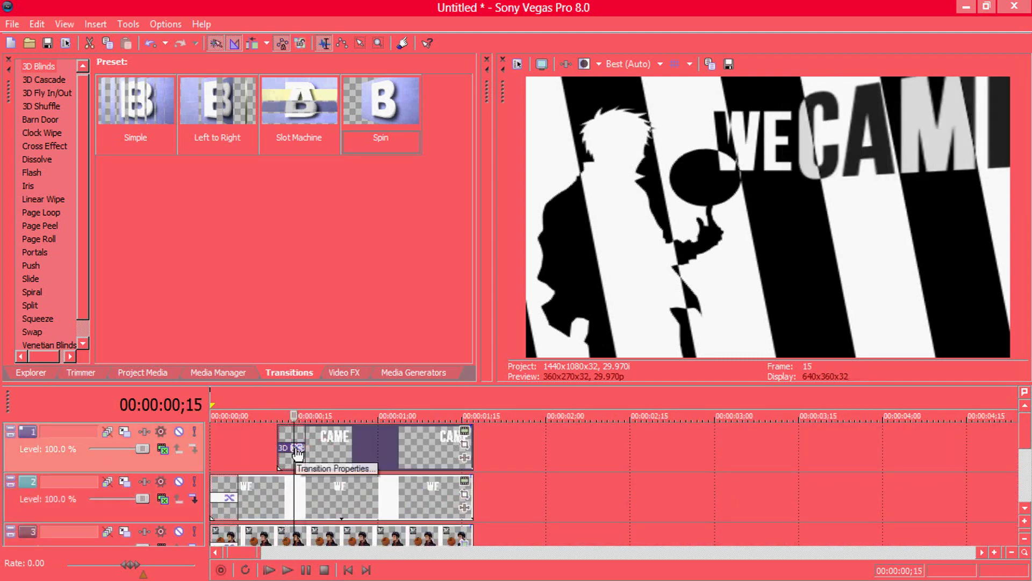
{"action": "left_click", "coordinate": [298, 449]}
{"action": "left_click_drag", "start_coordinate": [267, 285], "coordinate": [64, 292]}
{"action": "left_click", "coordinate": [386, 364]}
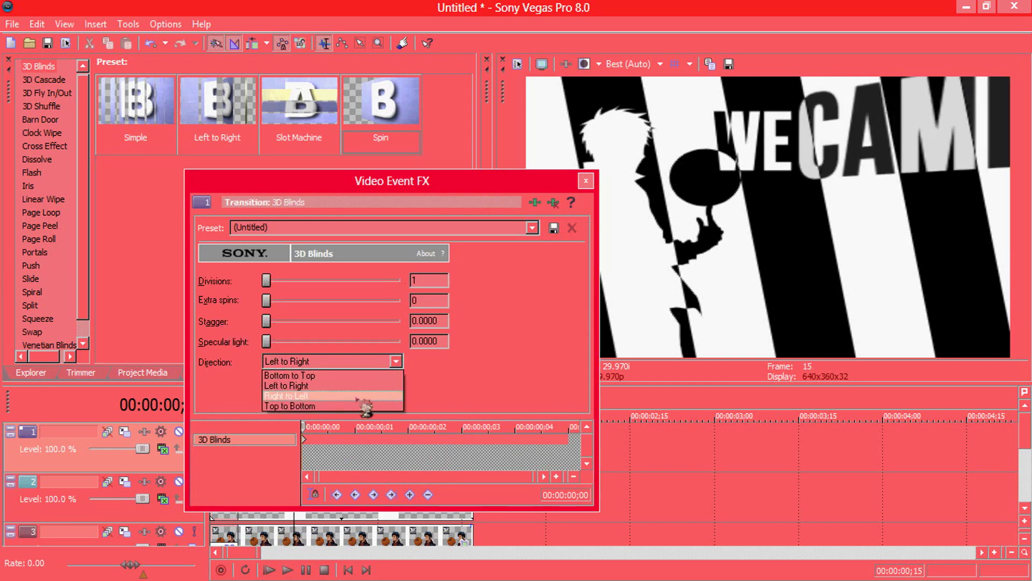
{"action": "left_click", "coordinate": [371, 375]}
{"action": "left_click", "coordinate": [587, 180]}
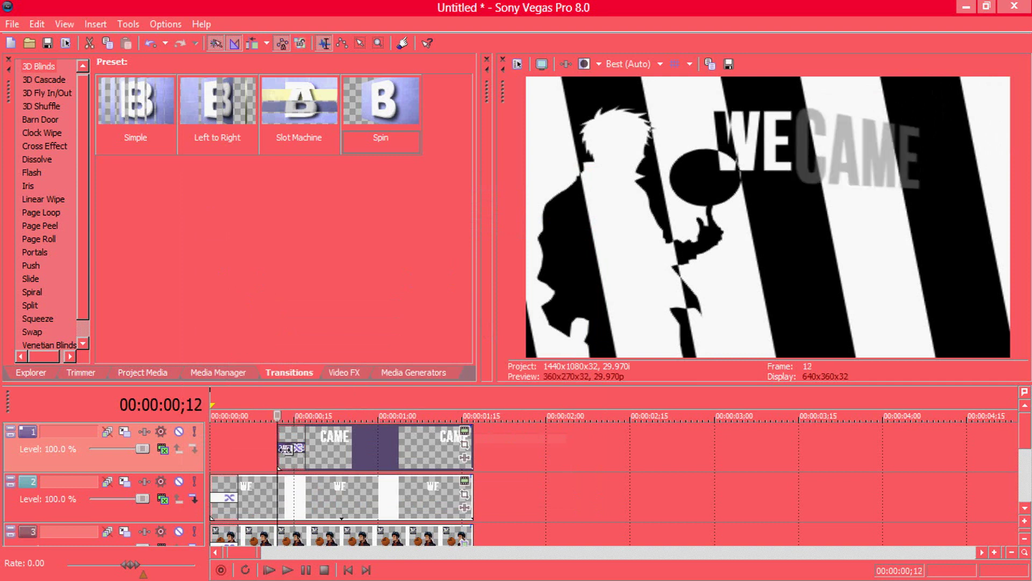
Lengthen the spin transitions on the CAME, WE and silhouette events and play back the result.
{"action": "left_click", "coordinate": [288, 569]}
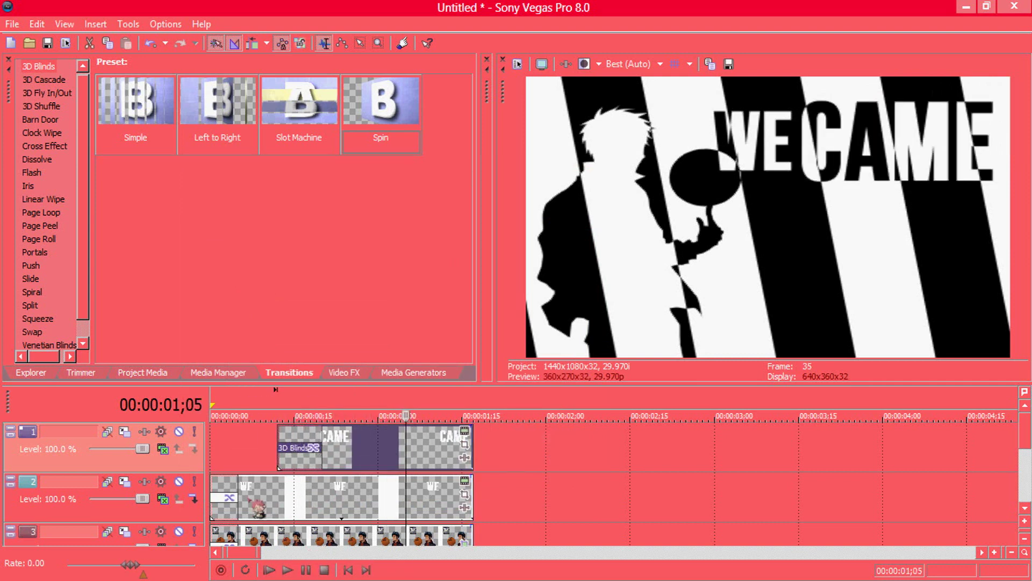
{"action": "left_click", "coordinate": [214, 443]}
{"action": "left_click", "coordinate": [289, 570]}
{"action": "left_click", "coordinate": [308, 569]}
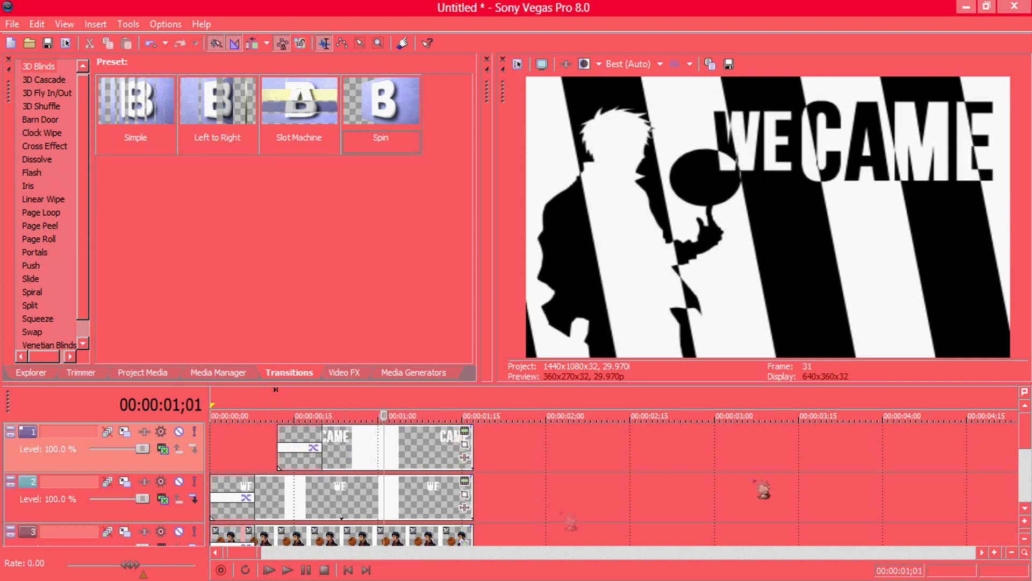
Insert a new top video track with a text media event reading TO in Bebas Neue at a larger font size.
{"action": "right_click", "coordinate": [508, 460]}
{"action": "left_click", "coordinate": [559, 299]}
{"action": "right_click", "coordinate": [393, 446]}
{"action": "left_click", "coordinate": [442, 429]}
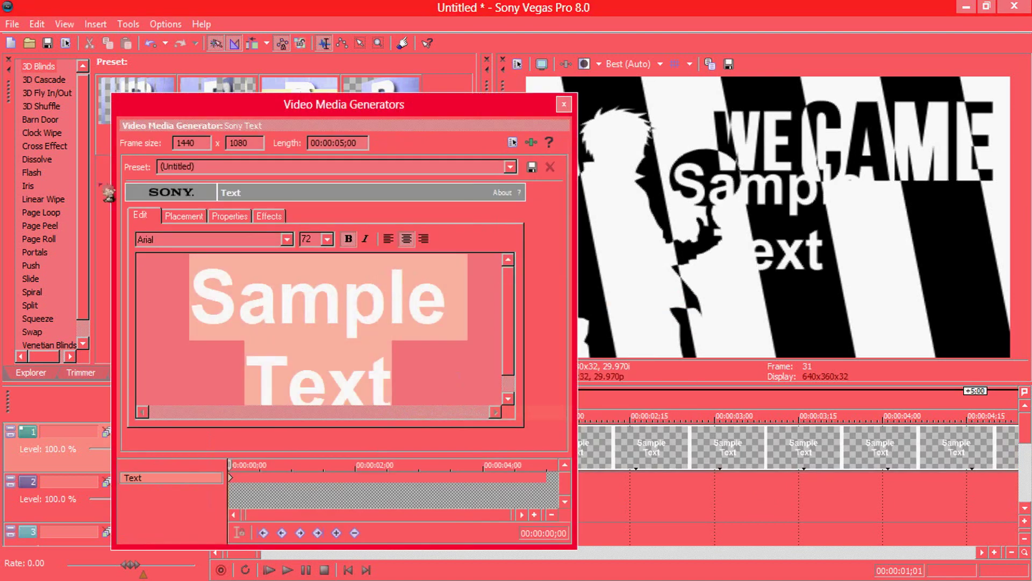
{"action": "type", "text": "To"}
{"action": "left_click", "coordinate": [287, 240]}
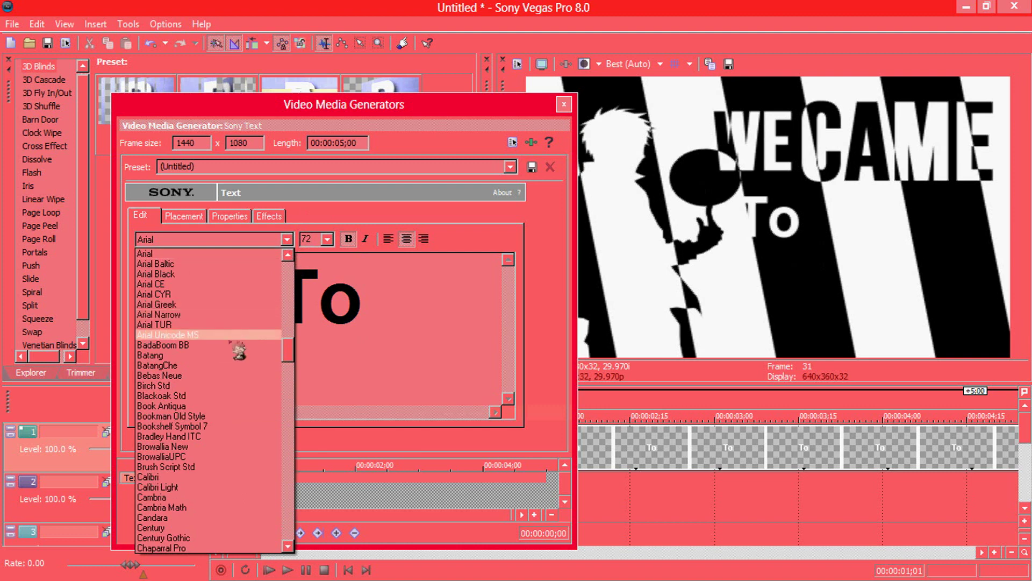
{"action": "left_click", "coordinate": [230, 376]}
{"action": "left_click", "coordinate": [327, 239]}
{"action": "left_click", "coordinate": [311, 441]}
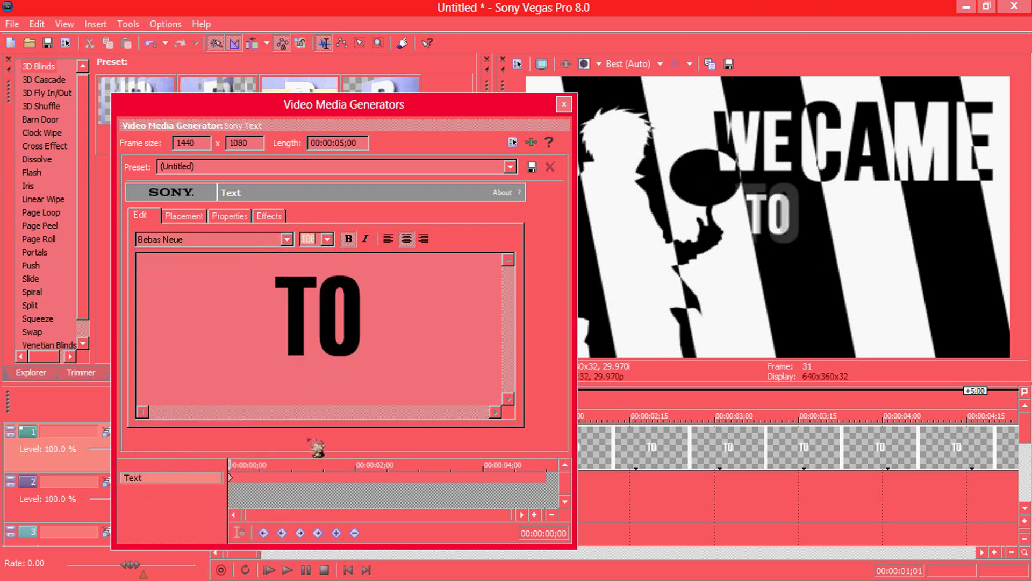
Place the TO text just below CAME, to the right of the ball.
{"action": "left_click", "coordinate": [183, 215]}
{"action": "left_click_drag", "start_coordinate": [242, 340], "coordinate": [263, 344]}
{"action": "left_click", "coordinate": [564, 104]}
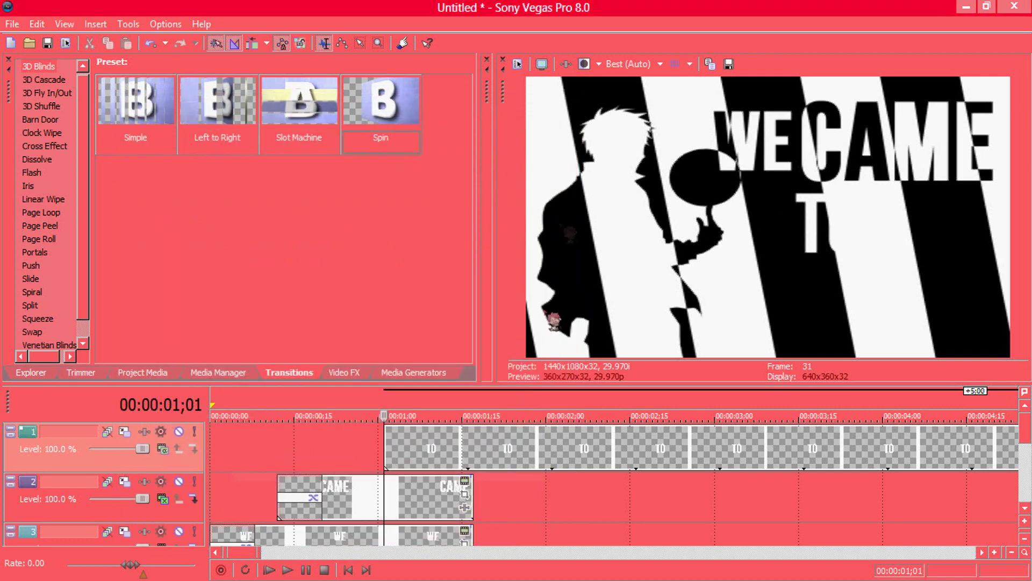
Trim the TO event to end with the CAME event and set track 1's compositing mode to Difference.
{"action": "scroll", "coordinate": [510, 447], "scroll_direction": "down", "scroll_amount": 3}
{"action": "left_click_drag", "start_coordinate": [463, 450], "coordinate": [282, 451]}
{"action": "scroll", "coordinate": [309, 471], "scroll_direction": "up", "scroll_amount": 4}
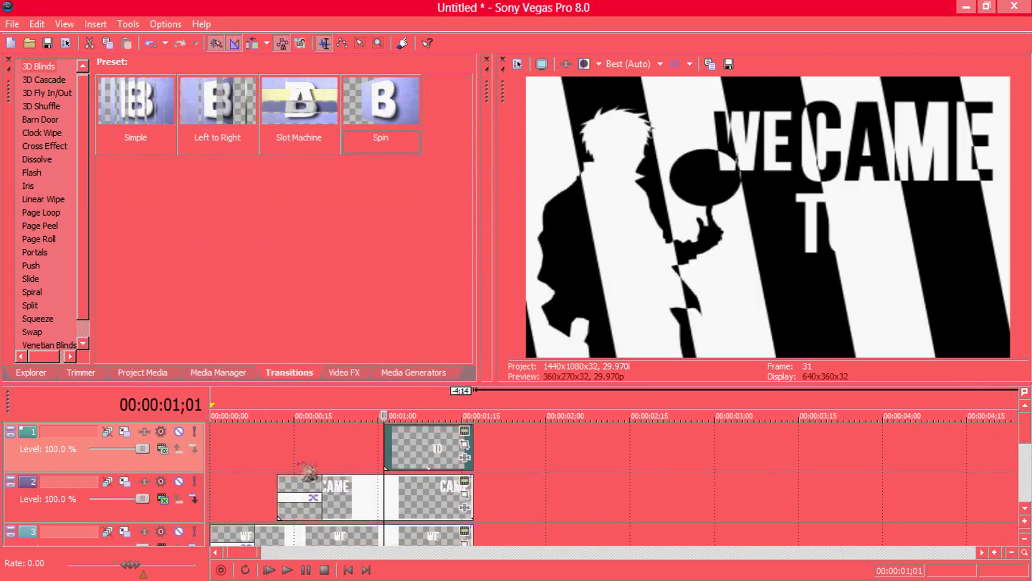
{"action": "left_click", "coordinate": [162, 449]}
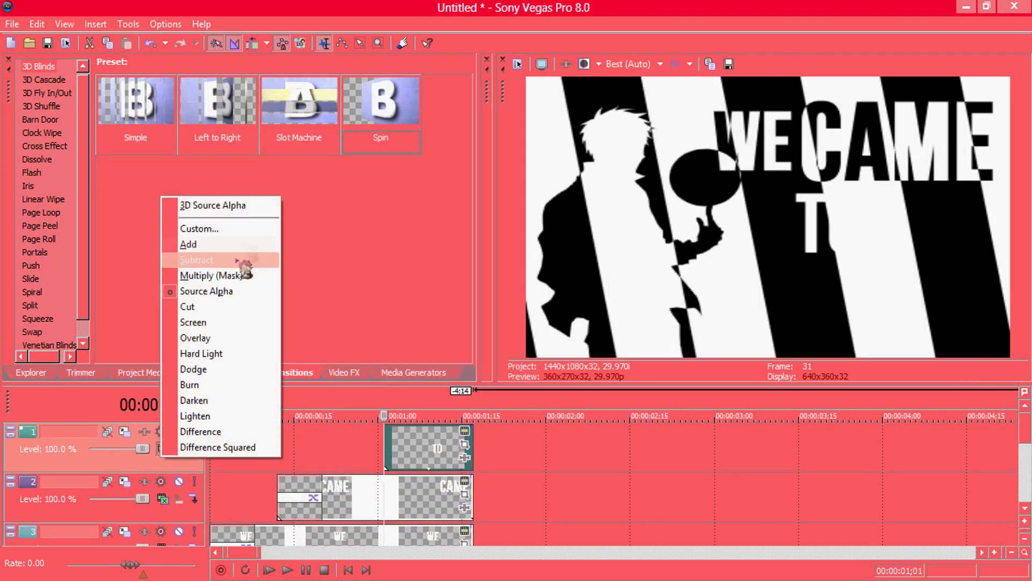
{"action": "left_click", "coordinate": [226, 427]}
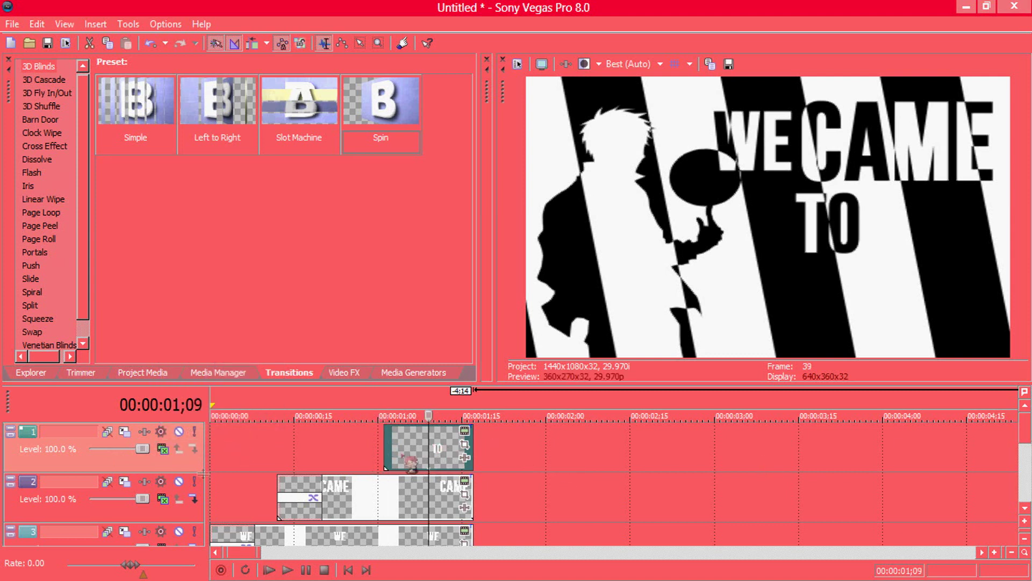
Start the TO event earlier, at about 00:00:00;24, and the CAME event at about 00:00:00;08.
{"action": "left_click_drag", "start_coordinate": [429, 437], "coordinate": [361, 449]}
{"action": "left_click_drag", "start_coordinate": [278, 489], "coordinate": [255, 490]}
Add a short fade-in to TO and apply 3D Blinds Spin with specular light 0.0000 and direction Right to Left.
{"action": "mouse_move", "coordinate": [363, 439]}
{"action": "left_mouse_down"}
{"action": "mouse_move", "coordinate": [349, 435]}
{"action": "mouse_move", "coordinate": [373, 425]}
{"action": "left_mouse_up"}
{"action": "left_click_drag", "start_coordinate": [381, 105], "coordinate": [366, 453]}
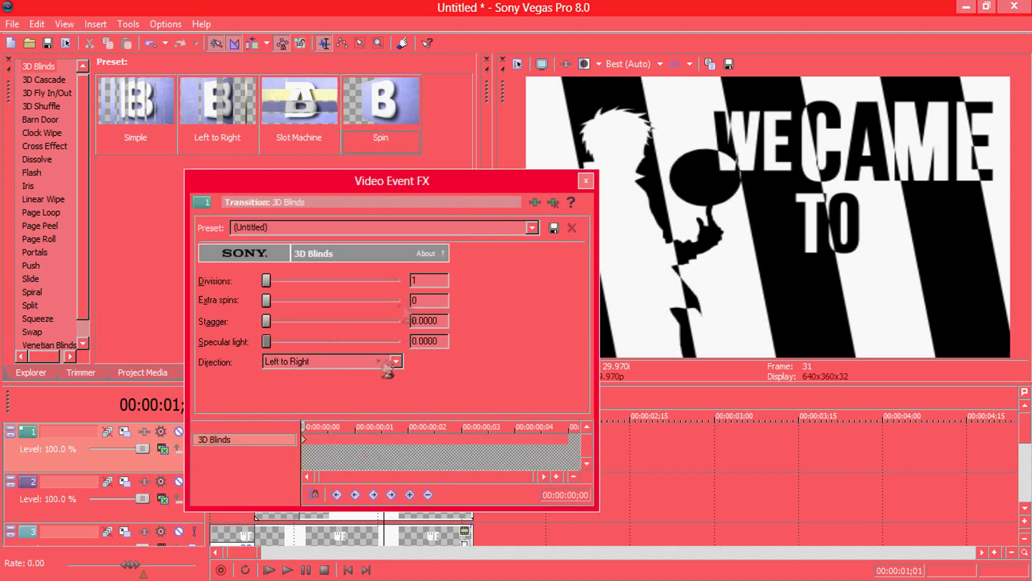
{"action": "left_click", "coordinate": [387, 365]}
{"action": "left_click", "coordinate": [344, 404]}
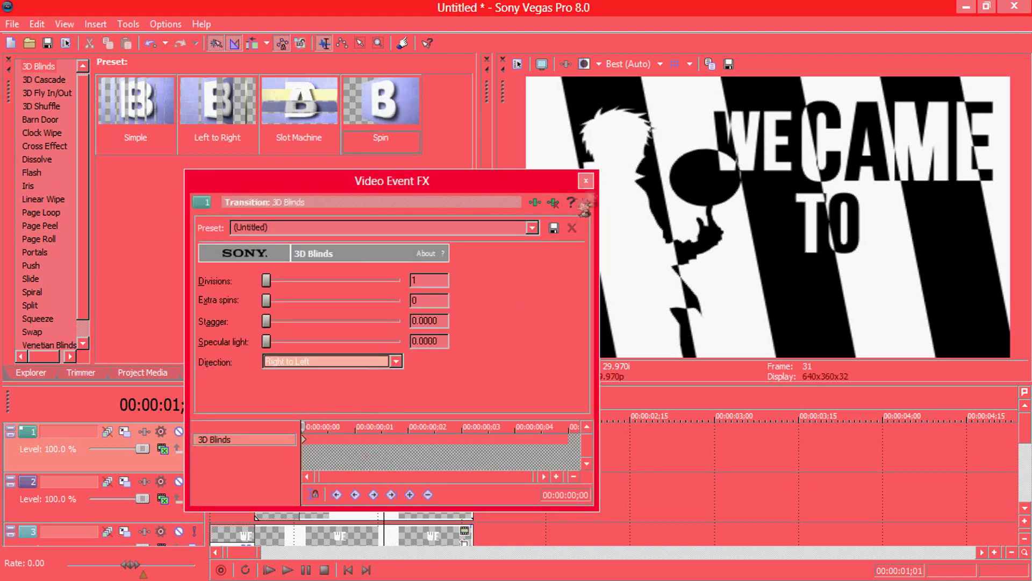
{"action": "left_click", "coordinate": [585, 181]}
Play back the scene to check the timing of the word animations.
{"action": "left_click_drag", "start_coordinate": [401, 415], "coordinate": [191, 489]}
{"action": "left_click", "coordinate": [288, 570]}
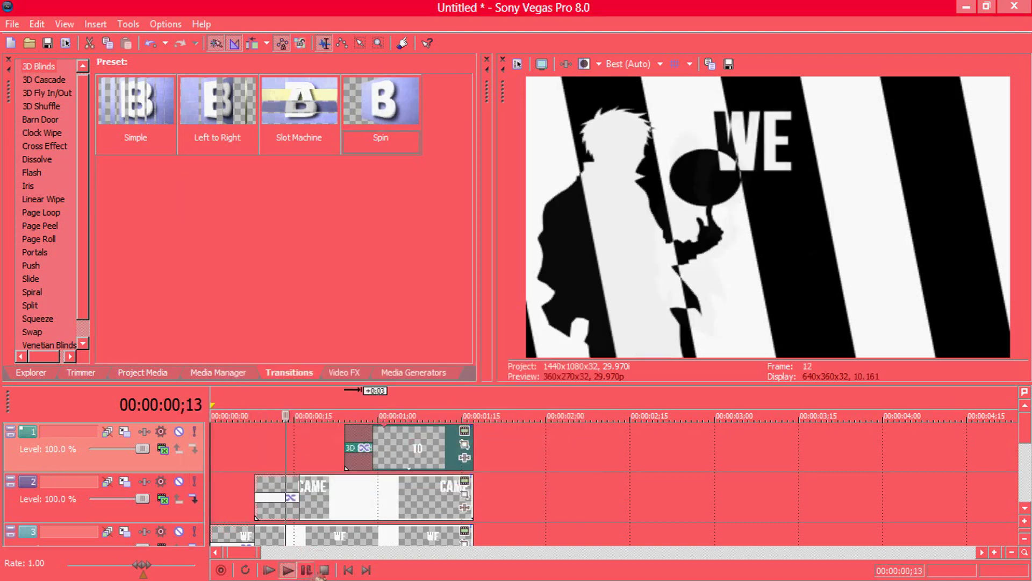
{"action": "left_click", "coordinate": [306, 570]}
Set the preview quality to Best (Full) and save a snapshot of the frame at 00:00:01;14 as khfghg.jpg.
{"action": "left_click", "coordinate": [401, 448]}
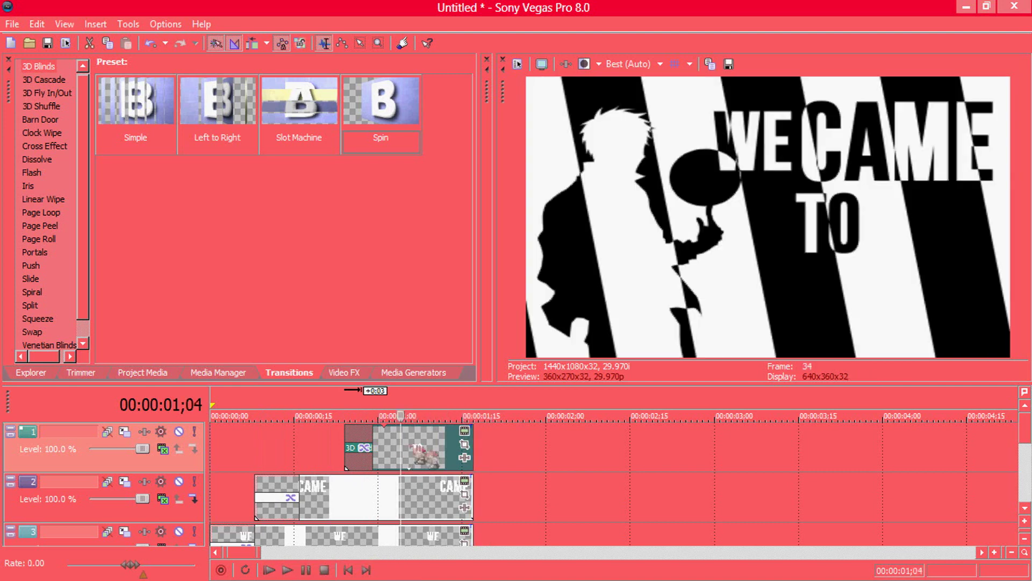
{"action": "left_click", "coordinate": [598, 64]}
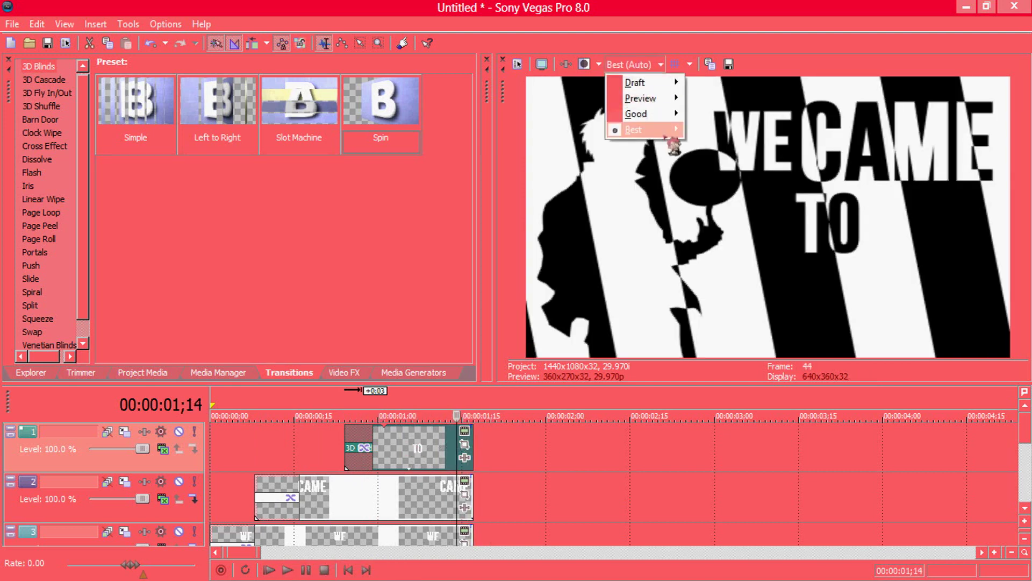
{"action": "left_click", "coordinate": [738, 144]}
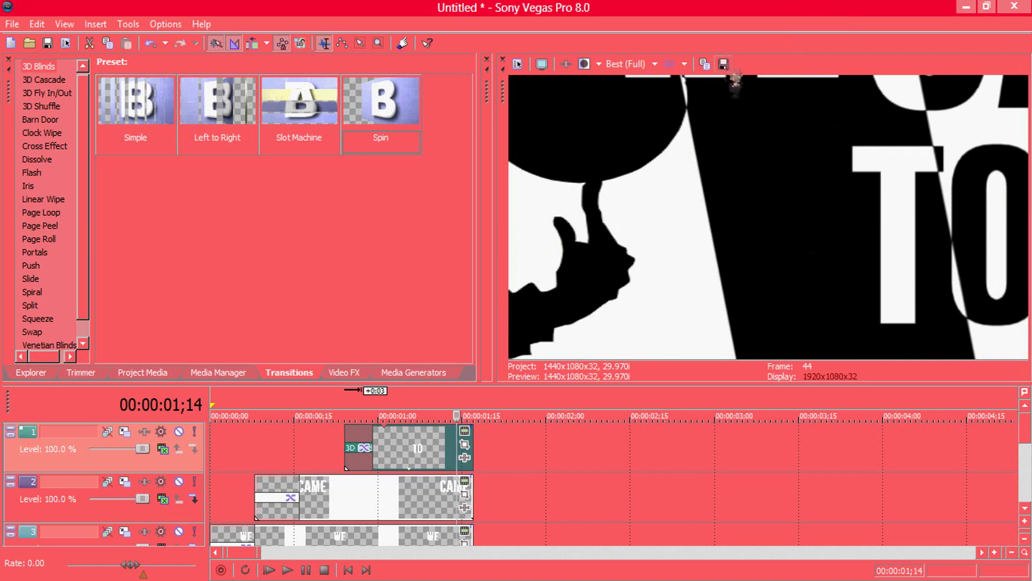
{"action": "left_click", "coordinate": [723, 64]}
{"action": "type", "text": "khfghg"}
{"action": "key", "text": "Return"}
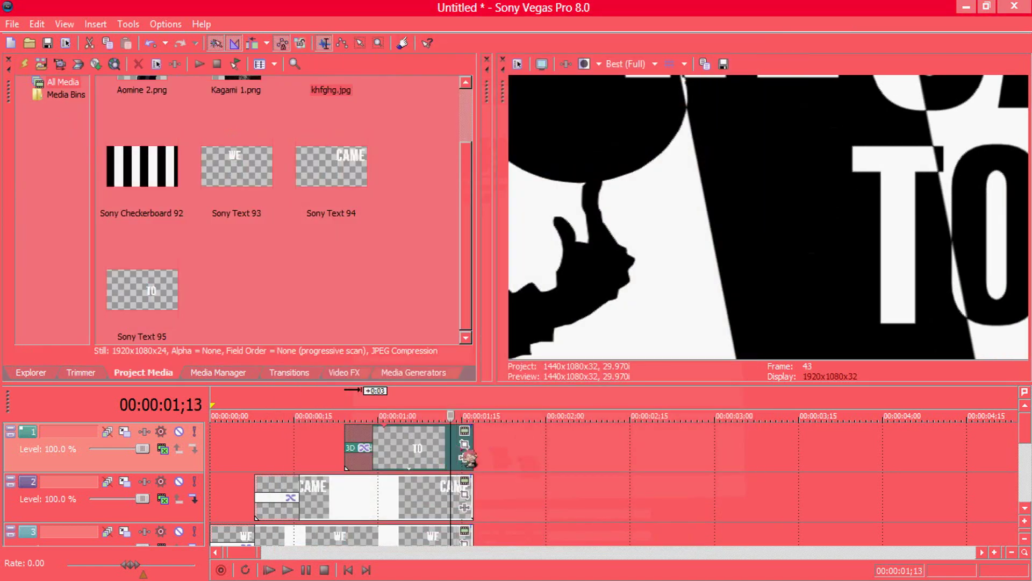
Set the preview quality back to Best (Auto).
{"action": "left_click", "coordinate": [655, 64]}
{"action": "mouse_move", "coordinate": [661, 131]}
{"action": "left_click", "coordinate": [721, 138]}
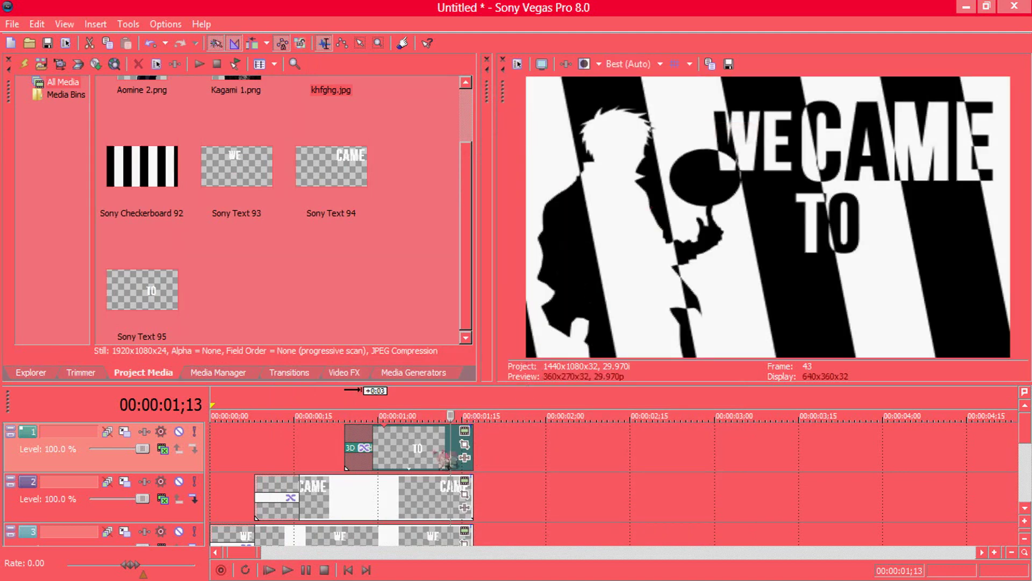
Insert a new top video track and place the khfghg.jpg snapshot on it starting at about 00:00:01;07.
{"action": "right_click", "coordinate": [505, 446]}
{"action": "left_click", "coordinate": [549, 299]}
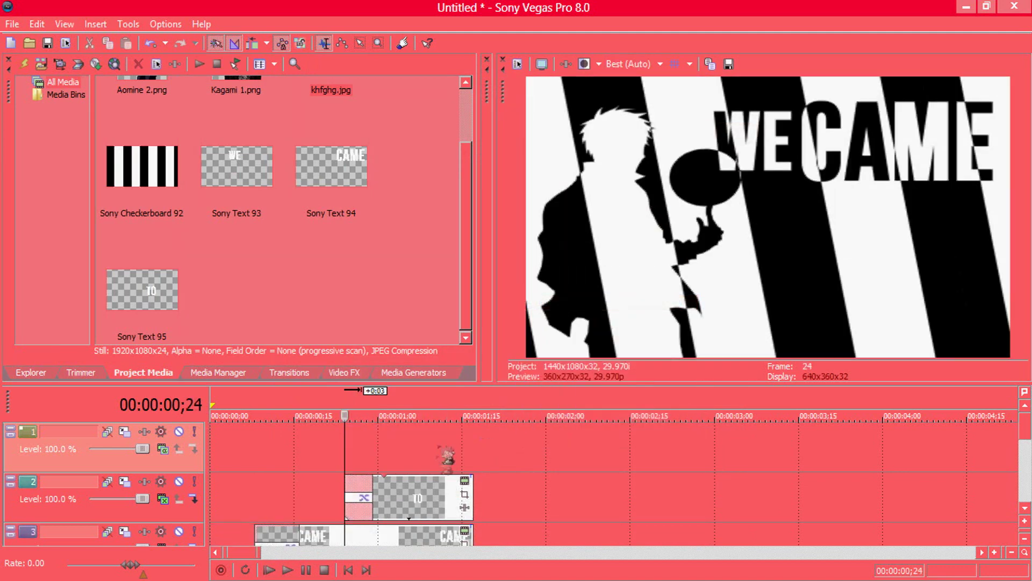
{"action": "left_click", "coordinate": [447, 427]}
{"action": "left_click", "coordinate": [270, 570]}
{"action": "left_click_drag", "start_coordinate": [467, 155], "coordinate": [472, 99]}
{"action": "left_click_drag", "start_coordinate": [333, 124], "coordinate": [424, 446]}
{"action": "scroll", "coordinate": [640, 487], "scroll_direction": "down", "scroll_amount": 1}
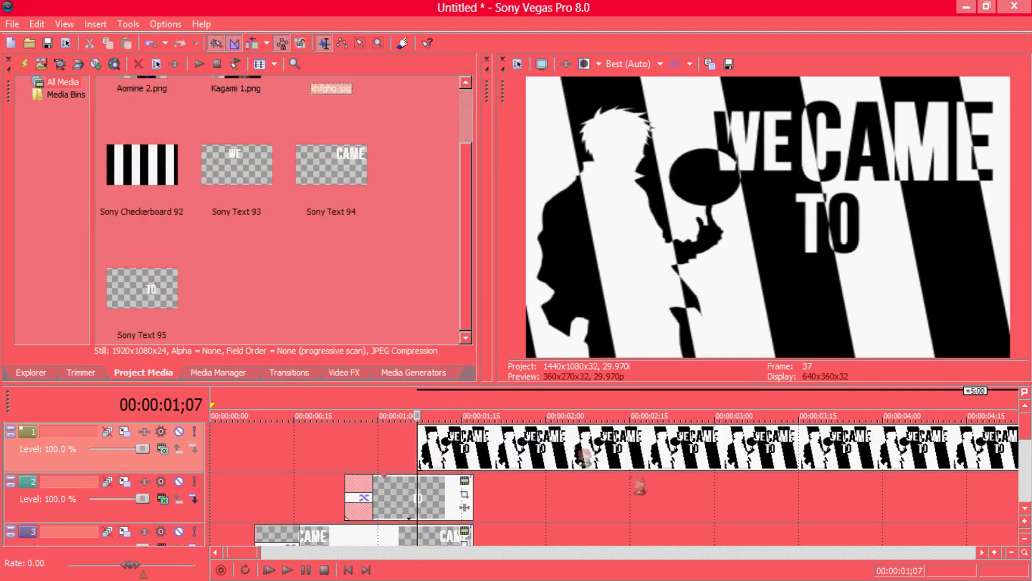
Trim the khfghg.jpg event to end together with the TO event below it.
{"action": "scroll", "coordinate": [591, 461], "scroll_direction": "down", "scroll_amount": 5}
{"action": "left_click_drag", "start_coordinate": [560, 462], "coordinate": [295, 461]}
{"action": "scroll", "coordinate": [294, 461], "scroll_direction": "up", "scroll_amount": 5}
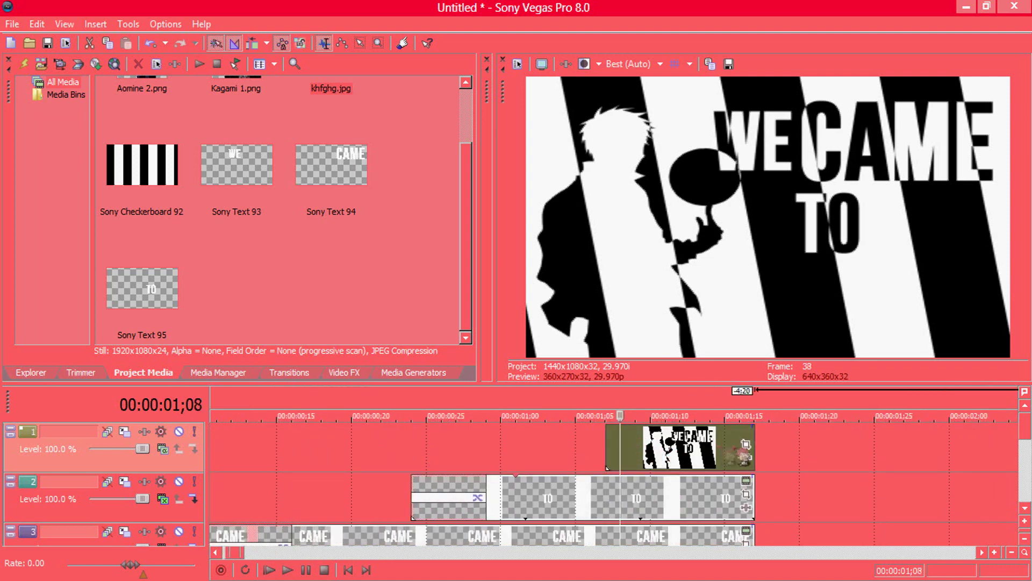
Trim the TO, CAME, WE, silhouette and checkerboard events to end at 00:00:01;07, where the khfghg.jpg event starts.
{"action": "left_click_drag", "start_coordinate": [753, 497], "coordinate": [606, 497]}
{"action": "left_click_drag", "start_coordinate": [754, 539], "coordinate": [605, 539]}
{"action": "scroll", "coordinate": [619, 484], "scroll_direction": "down", "scroll_amount": 2}
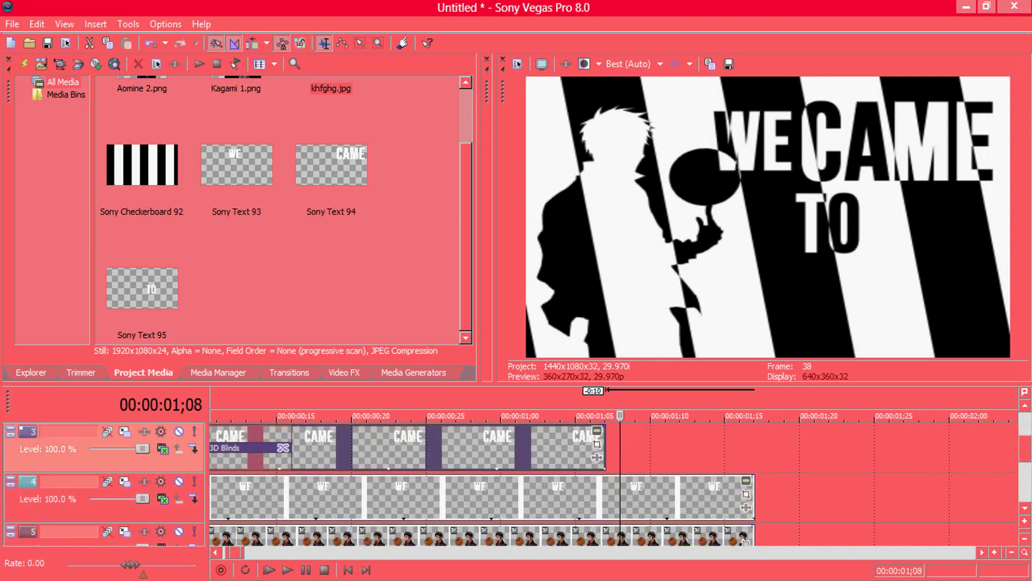
{"action": "left_click_drag", "start_coordinate": [605, 490], "coordinate": [606, 490]}
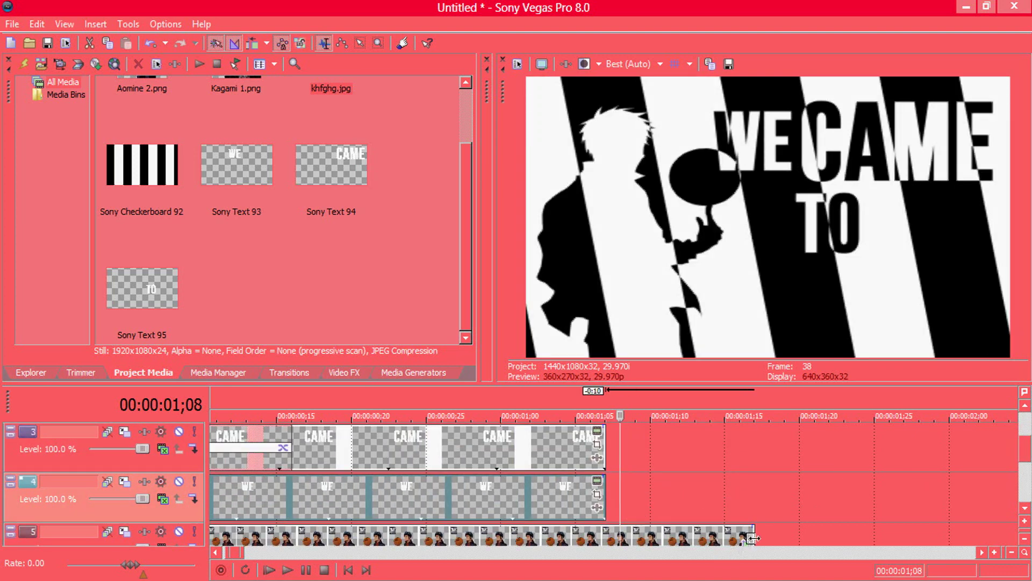
{"action": "left_click_drag", "start_coordinate": [753, 536], "coordinate": [606, 536]}
{"action": "left_click", "coordinate": [1024, 473]}
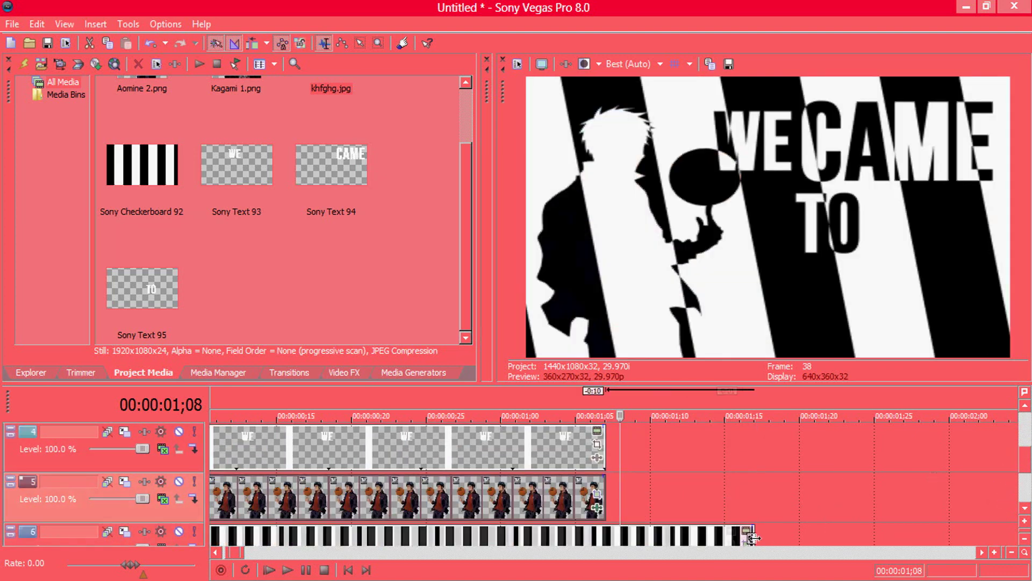
{"action": "scroll", "coordinate": [752, 537], "scroll_direction": "up", "scroll_amount": 3}
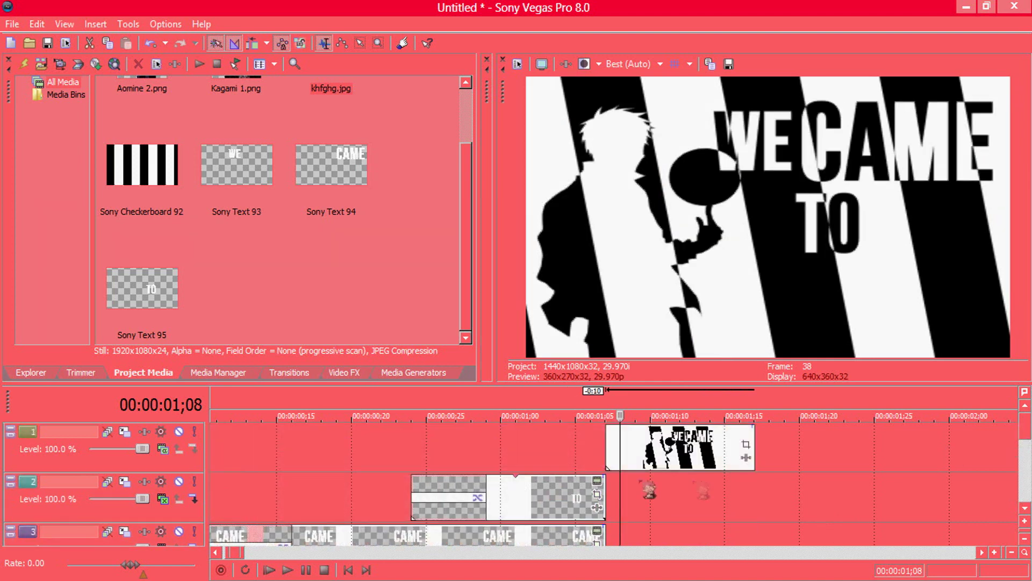
Try to shift, rotate by about 10.9 degrees and resize the khfghg.jpg event's pan/crop frame.
{"action": "left_click", "coordinate": [610, 450]}
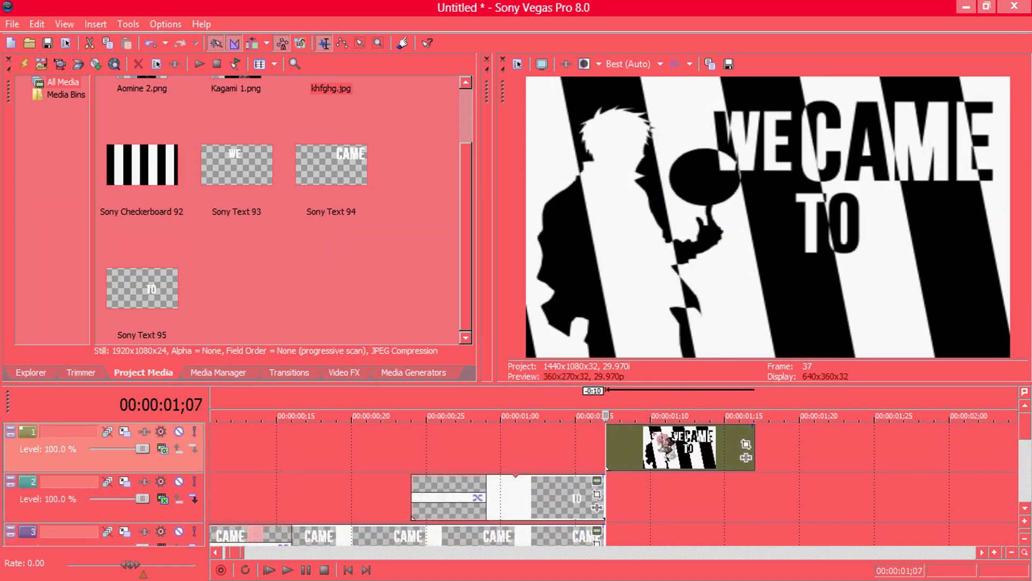
{"action": "left_click", "coordinate": [746, 446]}
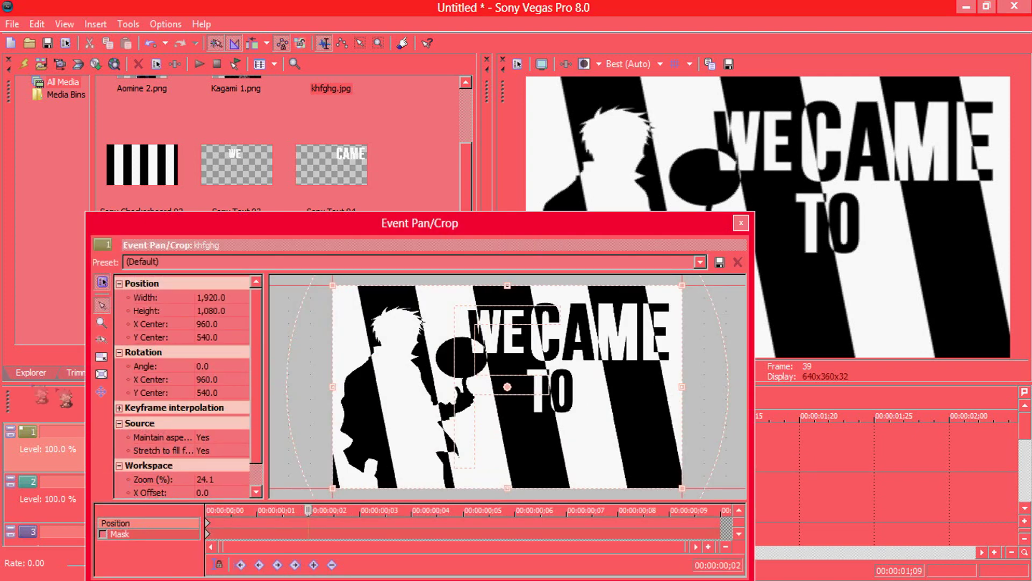
{"action": "left_click_drag", "start_coordinate": [487, 373], "coordinate": [489, 346]}
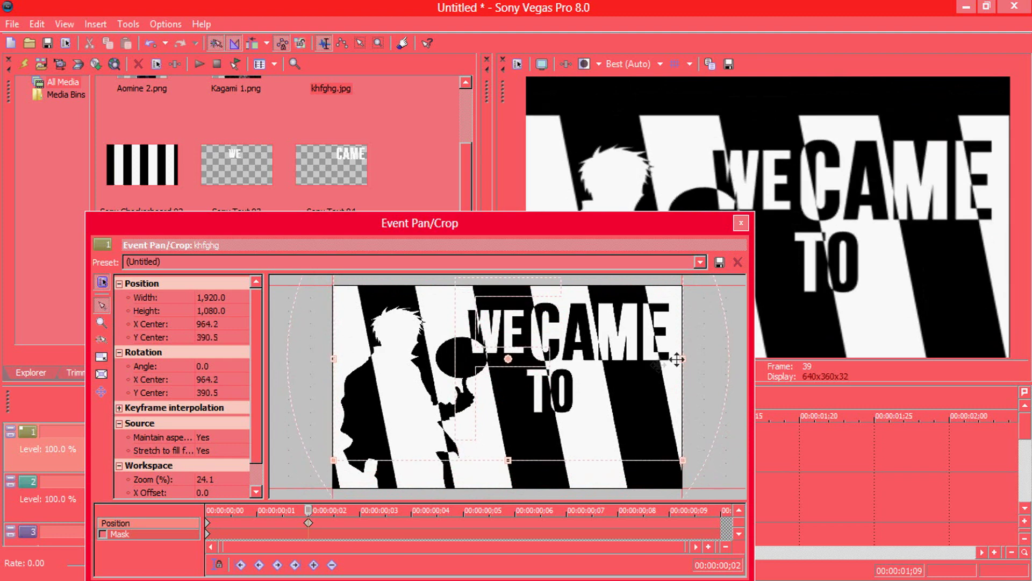
{"action": "left_click_drag", "start_coordinate": [709, 314], "coordinate": [714, 347]}
{"action": "scroll", "coordinate": [676, 403], "scroll_direction": "down", "scroll_amount": 3}
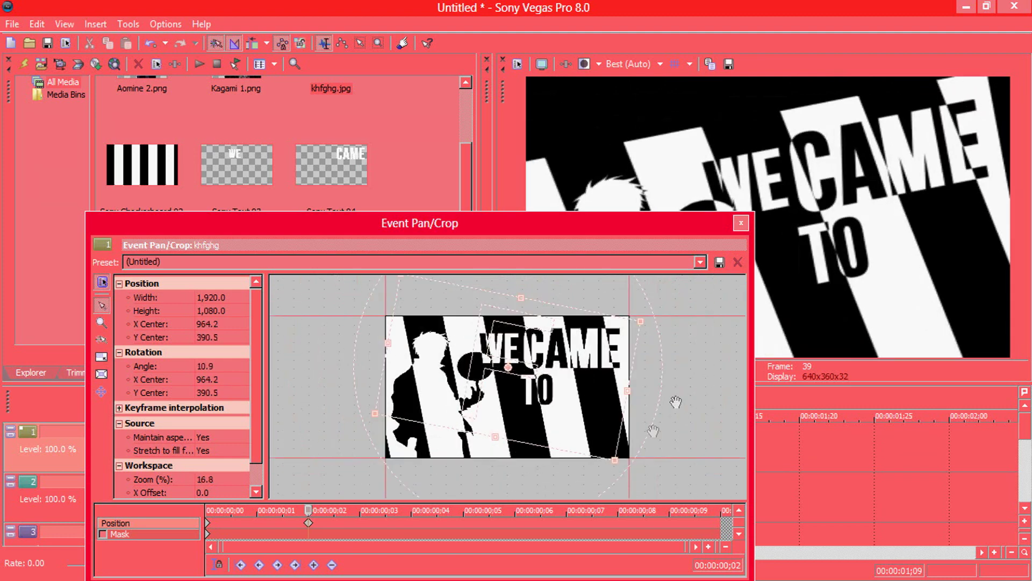
{"action": "left_click_drag", "start_coordinate": [614, 457], "coordinate": [602, 446]}
{"action": "left_click_drag", "start_coordinate": [377, 404], "coordinate": [386, 406]}
{"action": "left_click", "coordinate": [740, 222]}
Turn off Maintain aspect ratio for the khfghg.jpg event and restore its pan/crop frame to the default.
{"action": "right_click", "coordinate": [667, 447]}
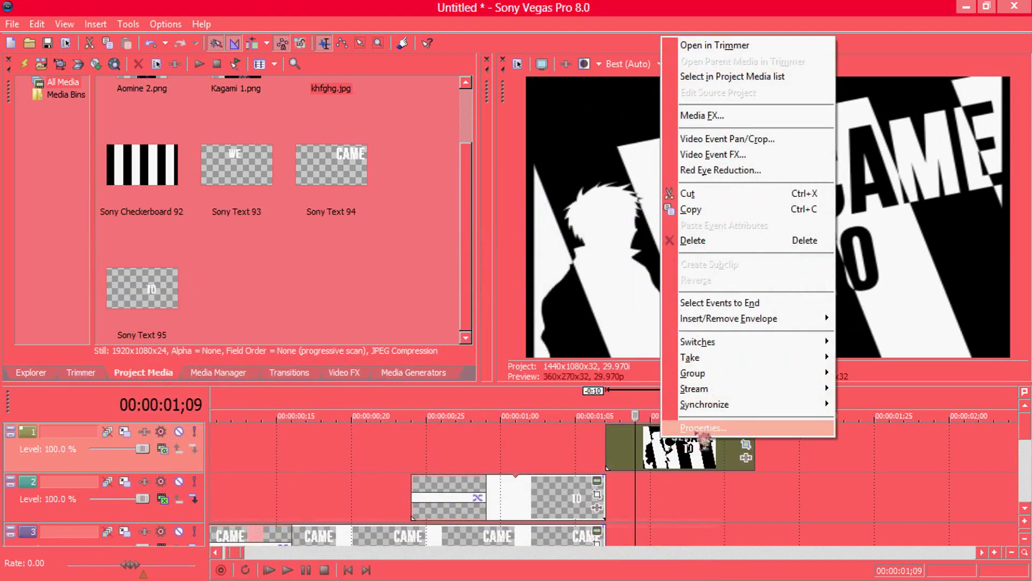
{"action": "left_click", "coordinate": [692, 431]}
{"action": "left_click", "coordinate": [584, 447]}
{"action": "left_click", "coordinate": [746, 444]}
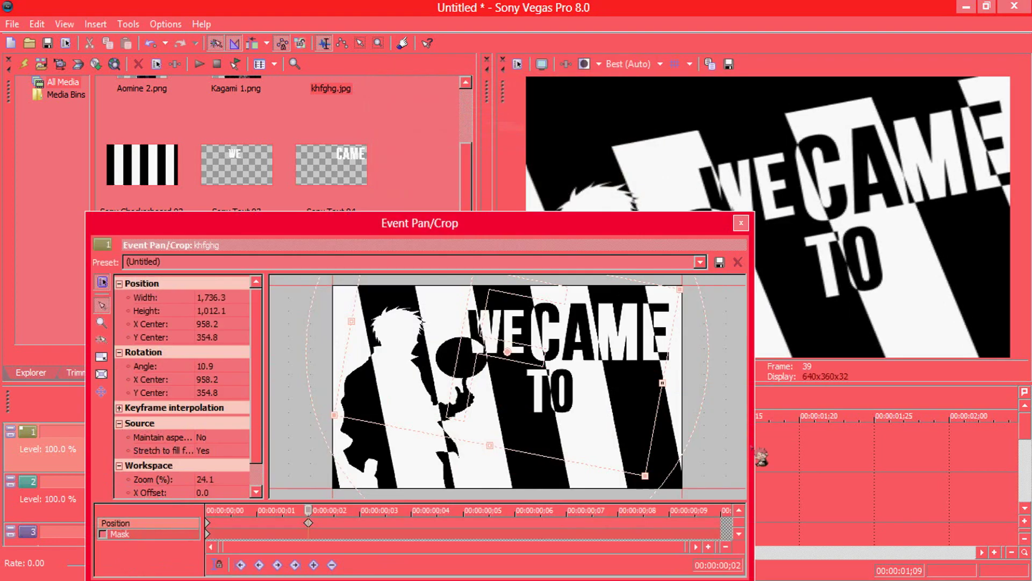
{"action": "scroll", "coordinate": [601, 396], "scroll_direction": "down", "scroll_amount": 2}
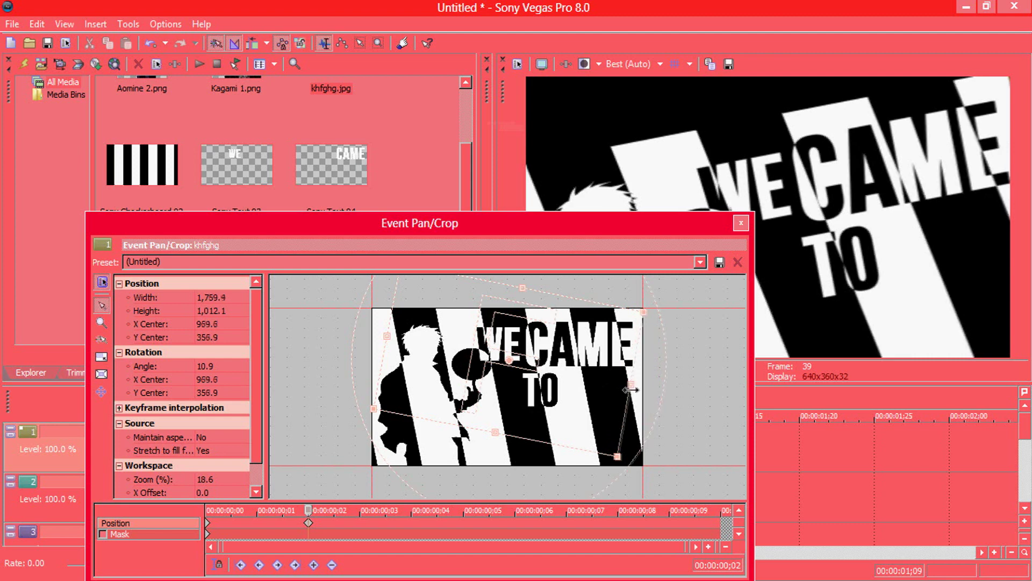
{"action": "right_click", "coordinate": [575, 385]}
{"action": "left_click", "coordinate": [590, 392]}
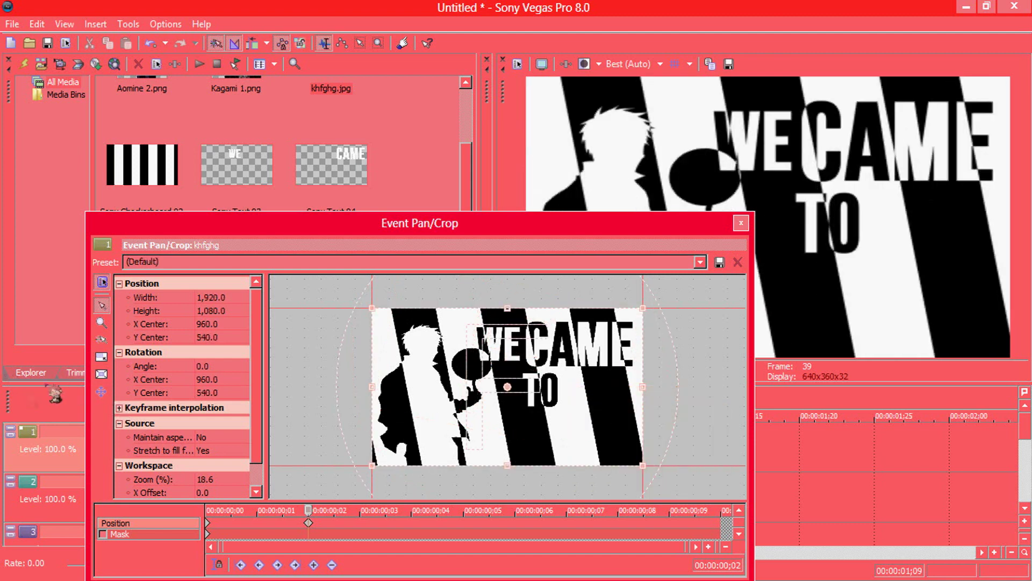
{"action": "left_click", "coordinate": [743, 222]}
Set track 1's compositing mode to 3D Source Alpha.
{"action": "left_click", "coordinate": [163, 449]}
{"action": "left_click", "coordinate": [170, 449]}
{"action": "left_click", "coordinate": [164, 449]}
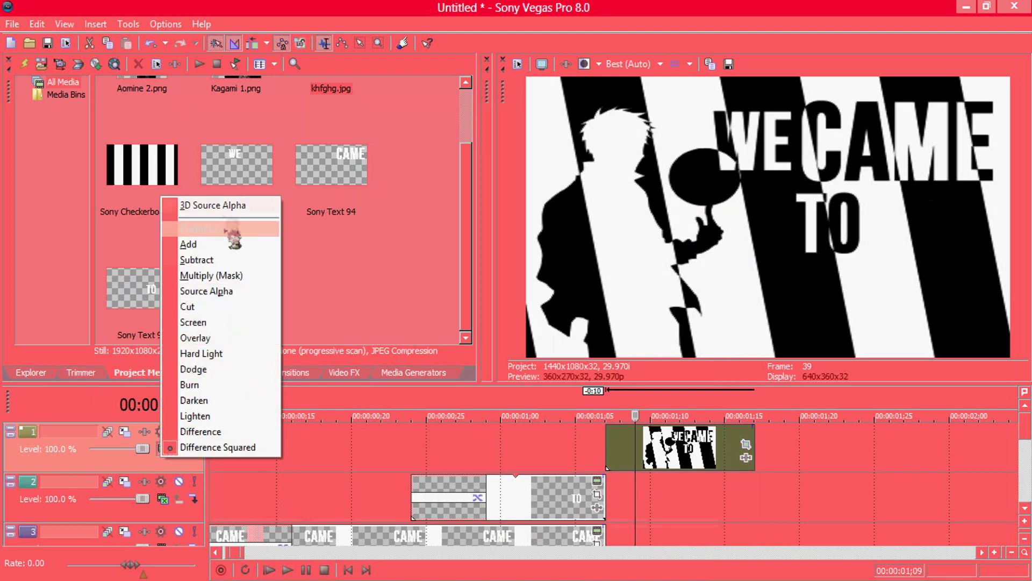
{"action": "left_click", "coordinate": [226, 204]}
Open track 1's Track Motion and move its initial position keyframe to 00:00:01;07.
{"action": "left_click", "coordinate": [126, 433]}
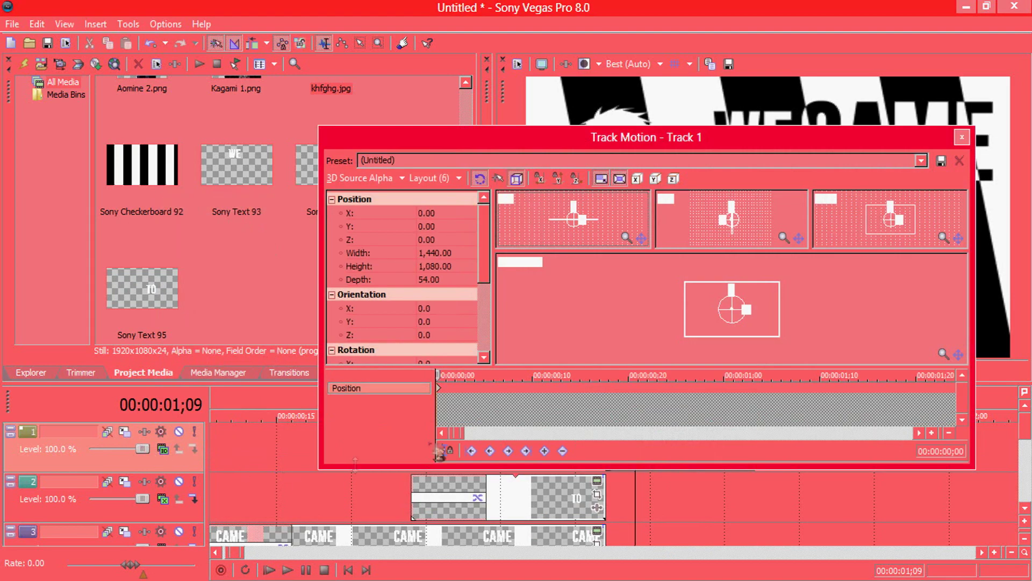
{"action": "left_click_drag", "start_coordinate": [436, 381], "coordinate": [609, 380]}
{"action": "left_click_drag", "start_coordinate": [698, 146], "coordinate": [431, 164]}
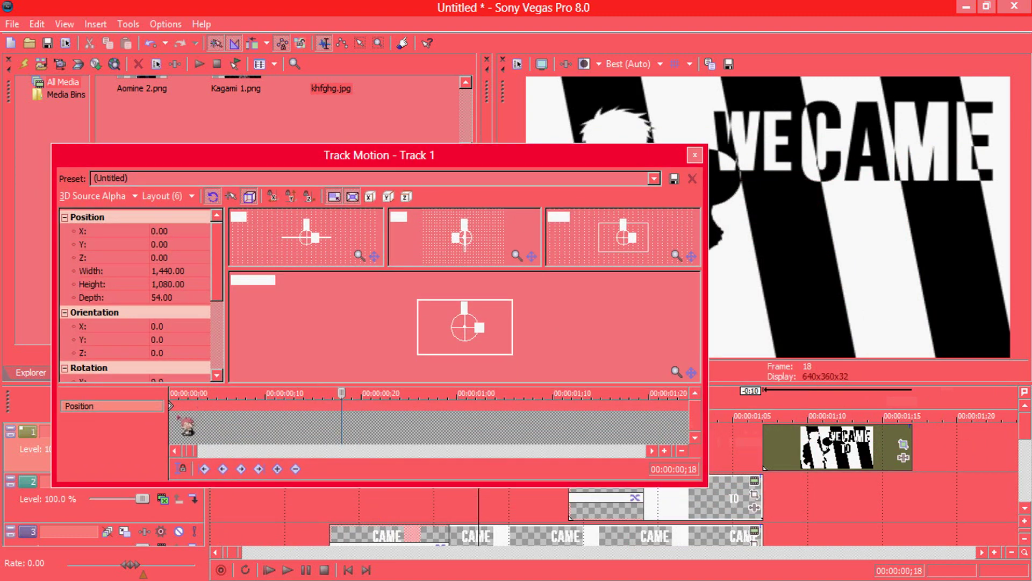
{"action": "left_click_drag", "start_coordinate": [171, 406], "coordinate": [341, 409]}
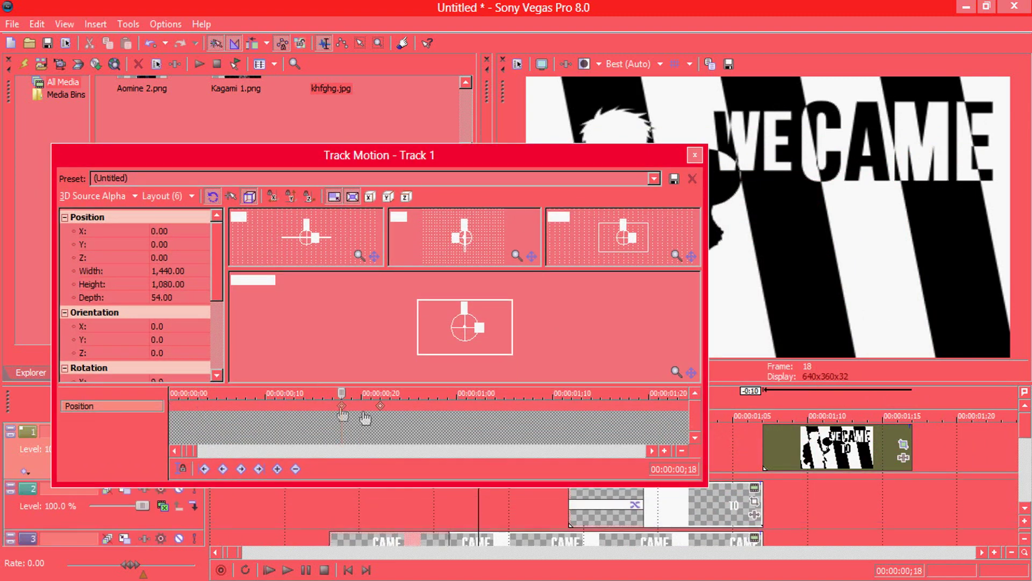
{"action": "left_click", "coordinate": [525, 395]}
{"action": "scroll", "coordinate": [482, 329], "scroll_direction": "up", "scroll_amount": 2}
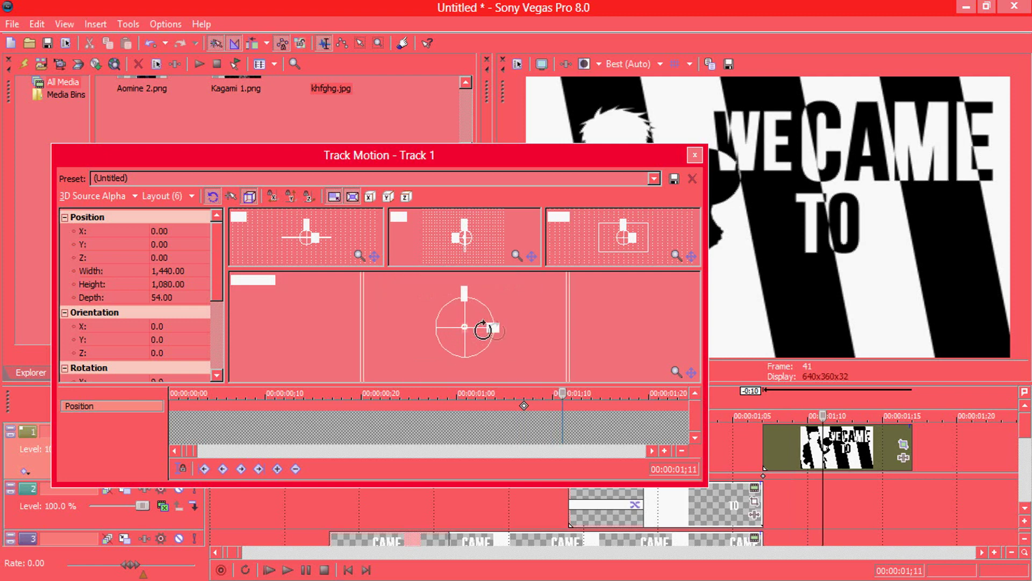
{"action": "left_click_drag", "start_coordinate": [497, 331], "coordinate": [494, 330]}
{"action": "key", "text": "ctrl+z"}
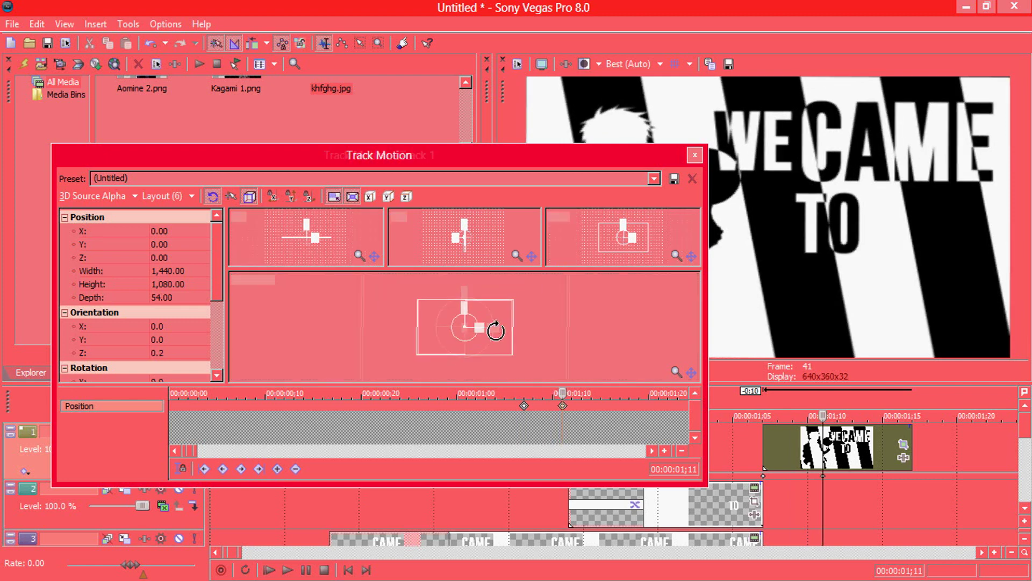
Tilt track 1 about 28.7 degrees on the X axis, place that keyframe at 00:00:01;13 and refine its pose freehand.
{"action": "scroll", "coordinate": [477, 334], "scroll_direction": "up", "scroll_amount": 1}
{"action": "scroll", "coordinate": [494, 353], "scroll_direction": "up", "scroll_amount": 2}
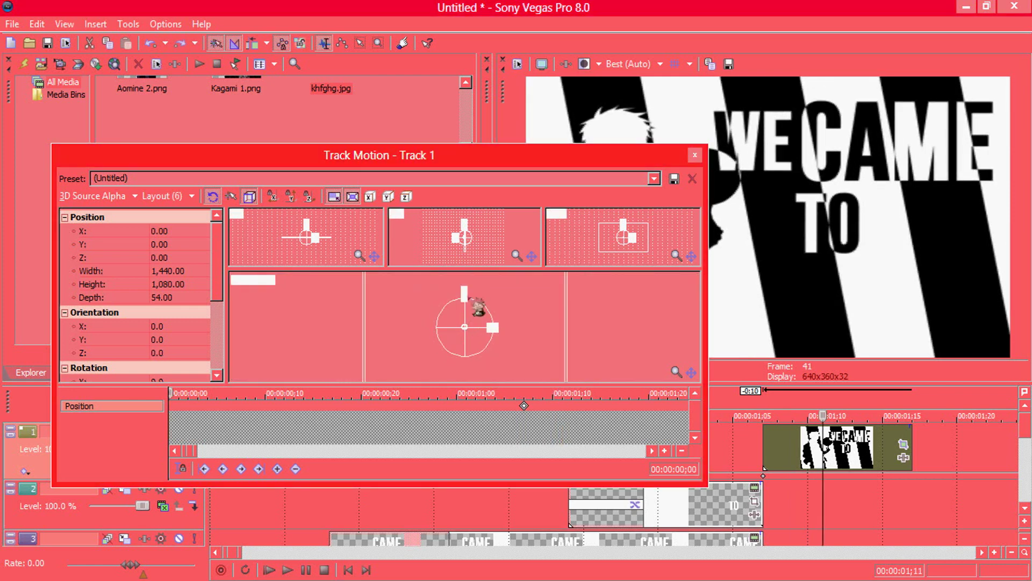
{"action": "left_click_drag", "start_coordinate": [466, 295], "coordinate": [467, 305]}
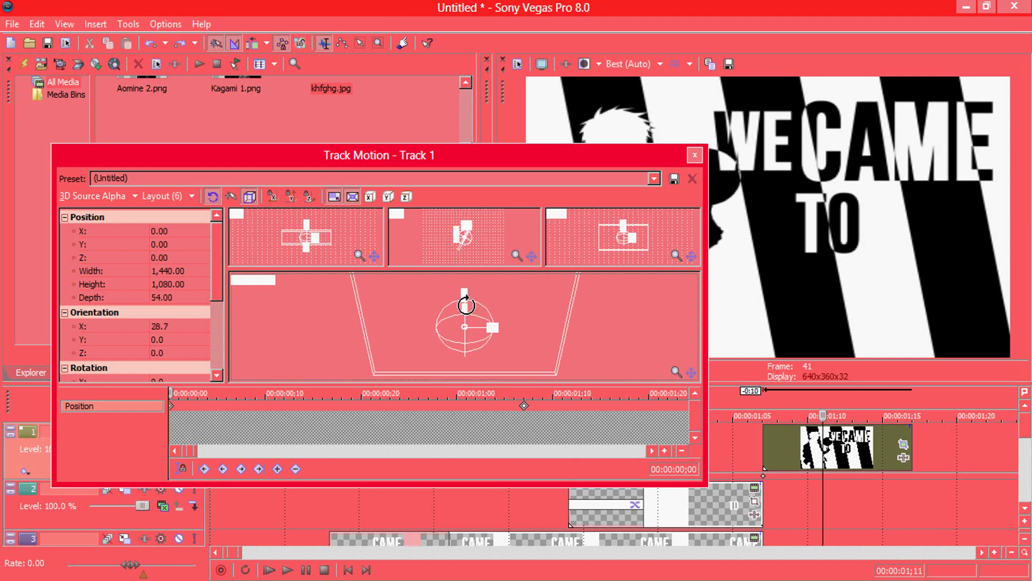
{"action": "left_click", "coordinate": [173, 410]}
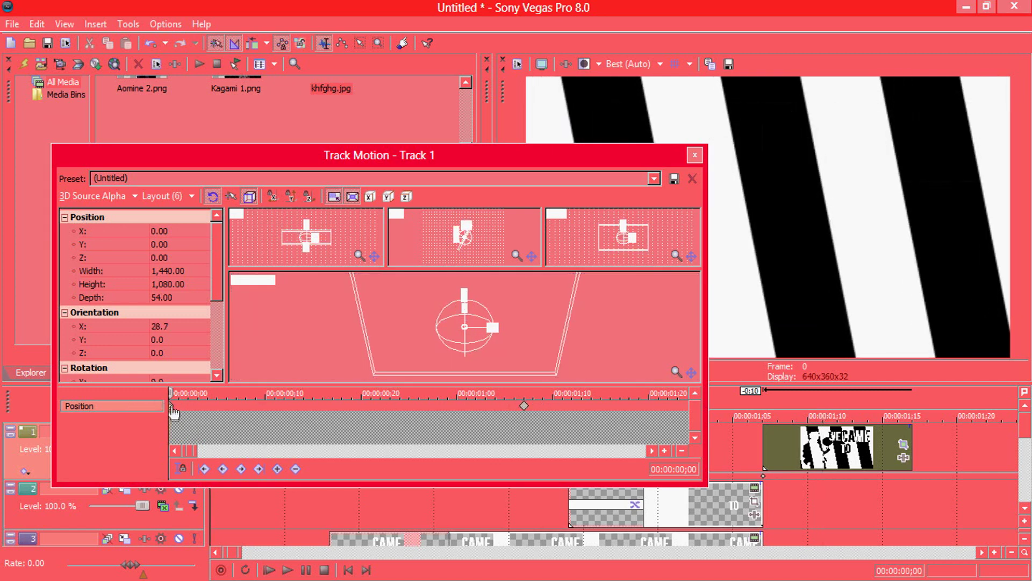
{"action": "double_click", "coordinate": [579, 415]}
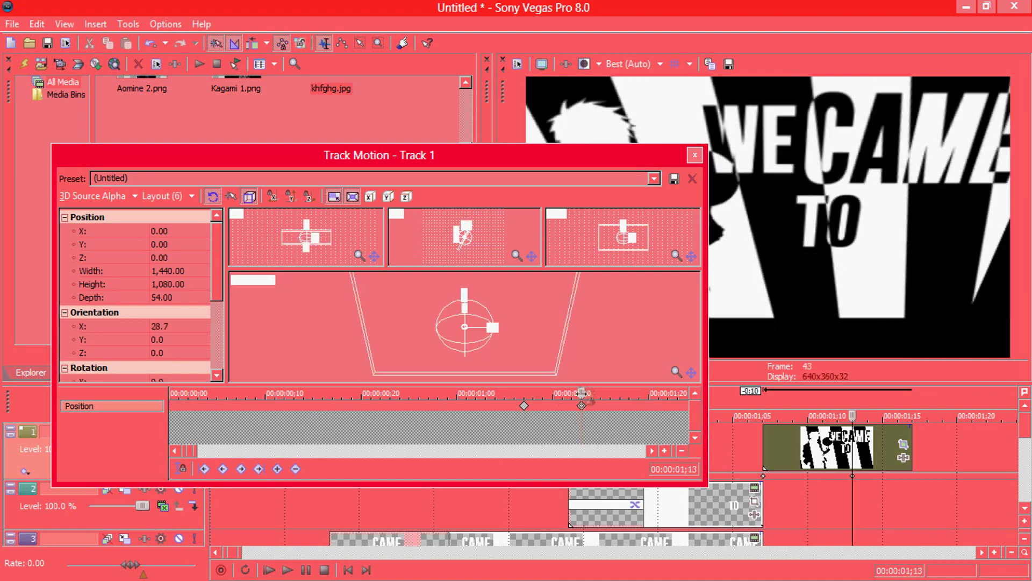
{"action": "left_click_drag", "start_coordinate": [465, 314], "coordinate": [517, 357]}
{"action": "left_click_drag", "start_coordinate": [603, 160], "coordinate": [622, 181]}
{"action": "left_click", "coordinate": [721, 185]}
Place a Gray solid color event on track 2 starting at 00:00:01;07, below the khfghg.jpg event.
{"action": "left_click", "coordinate": [767, 458]}
{"action": "left_click", "coordinate": [442, 373]}
{"action": "left_click", "coordinate": [41, 134]}
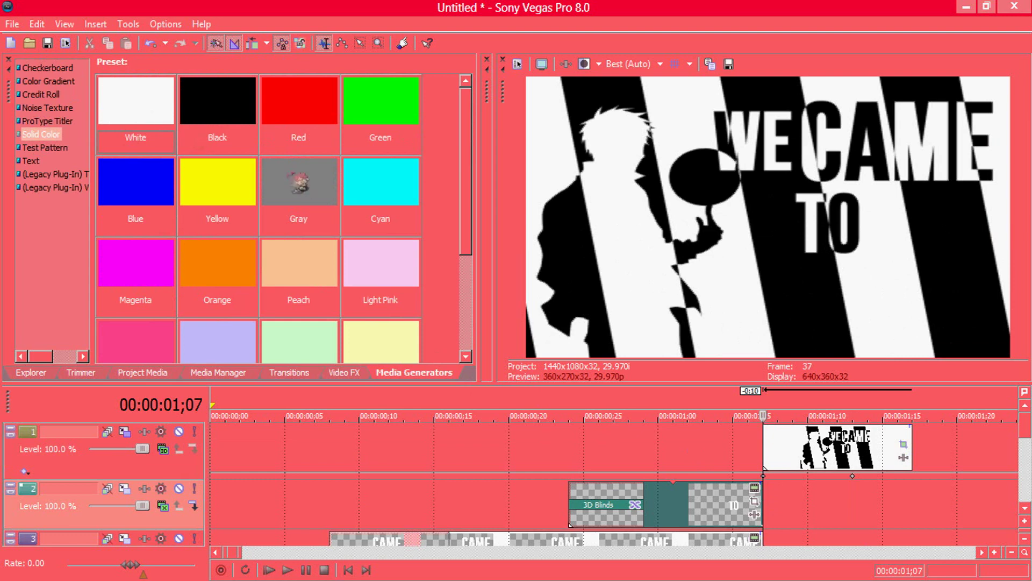
{"action": "left_click_drag", "start_coordinate": [310, 203], "coordinate": [768, 501]}
{"action": "left_click", "coordinate": [568, 104]}
Trim the gray solid color event to end together with the khfghg.jpg event and play back the transition.
{"action": "scroll", "coordinate": [855, 505], "scroll_direction": "down", "scroll_amount": 3}
{"action": "scroll", "coordinate": [855, 506], "scroll_direction": "down", "scroll_amount": 2}
{"action": "left_click_drag", "start_coordinate": [839, 504], "coordinate": [298, 484]}
{"action": "key", "text": "space"}
{"action": "scroll", "coordinate": [366, 506], "scroll_direction": "up", "scroll_amount": 5}
{"action": "left_click_drag", "start_coordinate": [606, 510], "coordinate": [582, 513]}
{"action": "left_click", "coordinate": [617, 517]}
Add a track 1 motion keyframe at 00:00:01;11 with an X orientation of about 70.4 and Y position of about -487.
{"action": "left_click", "coordinate": [60, 456]}
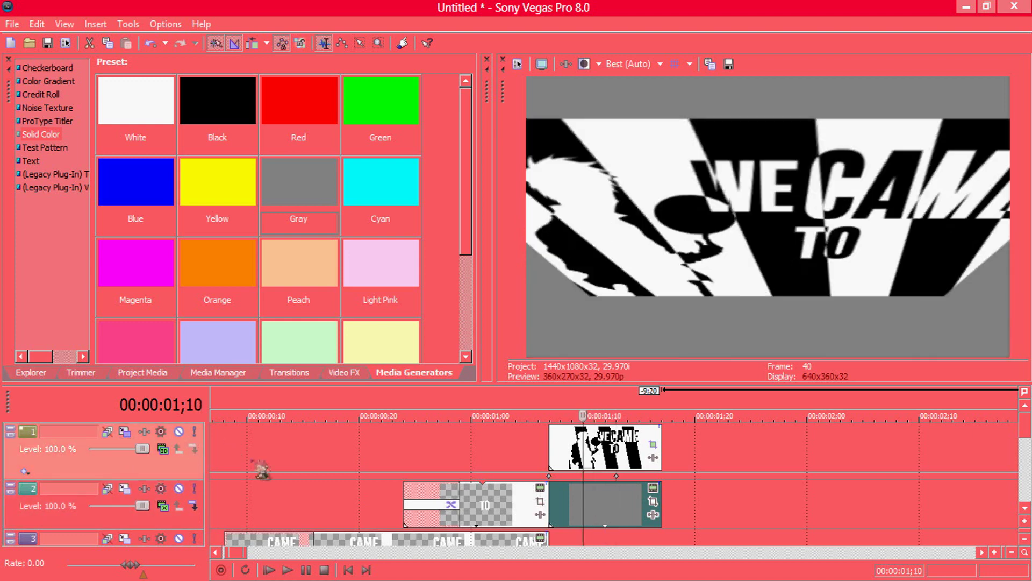
{"action": "left_click", "coordinate": [125, 431]}
{"action": "mouse_move", "coordinate": [484, 435]}
{"action": "left_mouse_down"}
{"action": "mouse_move", "coordinate": [461, 435]}
{"action": "mouse_move", "coordinate": [492, 439]}
{"action": "left_mouse_up"}
{"action": "left_click_drag", "start_coordinate": [540, 373], "coordinate": [542, 382]}
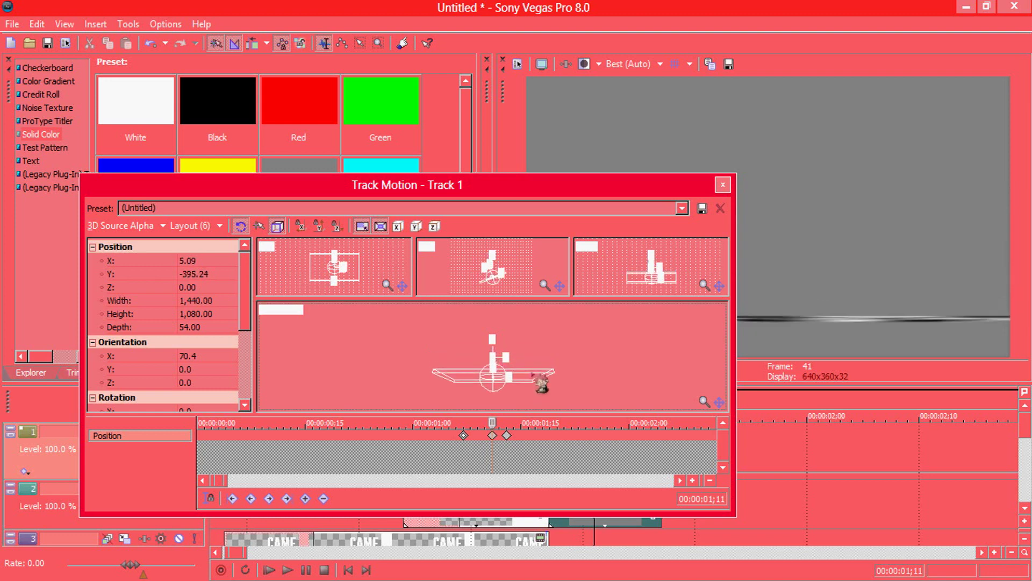
{"action": "mouse_move", "coordinate": [493, 423]}
{"action": "left_mouse_down"}
{"action": "mouse_move", "coordinate": [506, 432]}
{"action": "mouse_move", "coordinate": [492, 433]}
{"action": "left_mouse_up"}
{"action": "left_click_drag", "start_coordinate": [543, 385], "coordinate": [545, 393]}
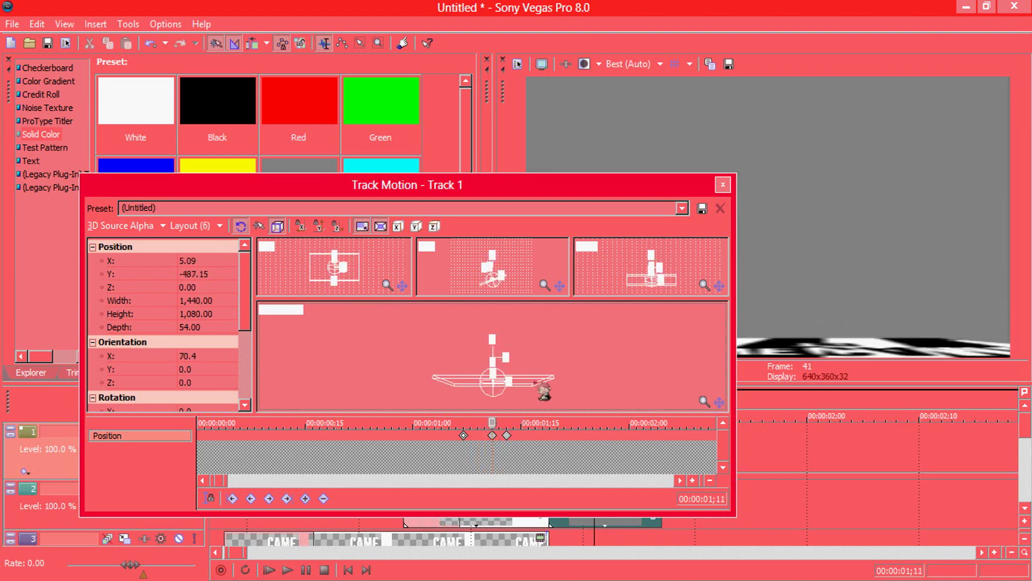
Delete track 1's motion keyframes at 00:00:01;11 and 00:00:01;13.
{"action": "mouse_move", "coordinate": [500, 428]}
{"action": "left_mouse_down"}
{"action": "mouse_move", "coordinate": [492, 433]}
{"action": "mouse_move", "coordinate": [506, 444]}
{"action": "mouse_move", "coordinate": [464, 435]}
{"action": "mouse_move", "coordinate": [507, 438]}
{"action": "left_mouse_up"}
{"action": "right_click", "coordinate": [506, 437]}
{"action": "left_click", "coordinate": [537, 324]}
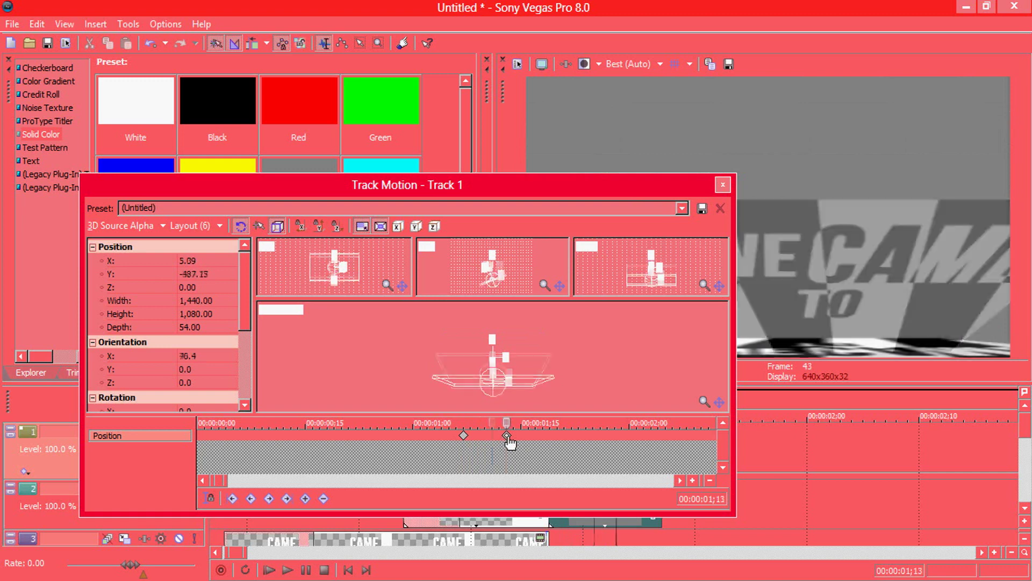
{"action": "key", "text": "Delete"}
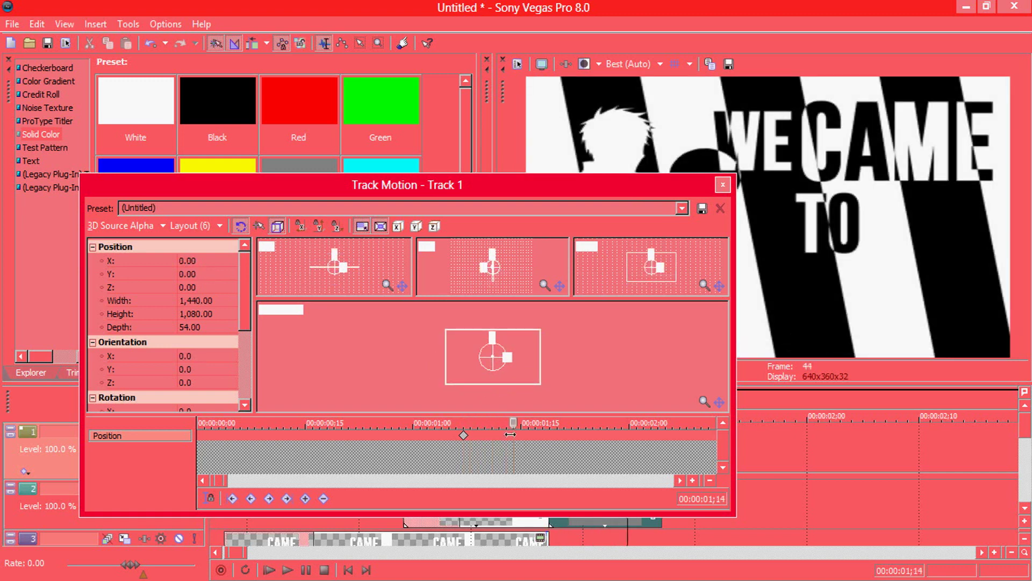
Add a track 1 motion keyframe at 00:00:01;14 with an X orientation of about 76.6 and Y position of about -429.
{"action": "left_click_drag", "start_coordinate": [492, 340], "coordinate": [492, 377]}
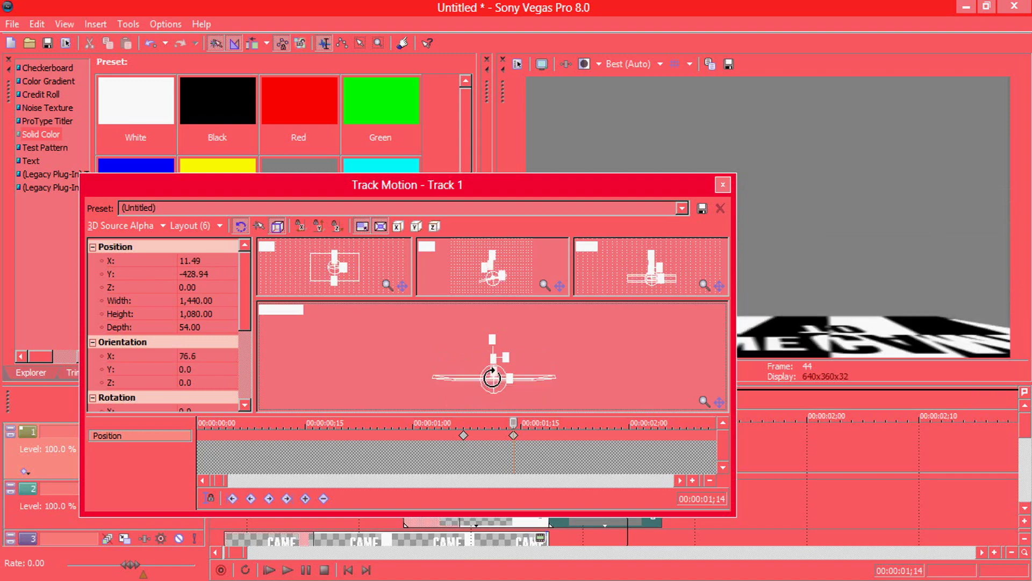
{"action": "left_click_drag", "start_coordinate": [662, 183], "coordinate": [713, 155]}
{"action": "mouse_move", "coordinate": [568, 399]}
{"action": "left_mouse_down"}
{"action": "mouse_move", "coordinate": [512, 380]}
{"action": "mouse_move", "coordinate": [533, 395]}
{"action": "mouse_move", "coordinate": [564, 395]}
{"action": "left_mouse_up"}
Add a track 1 motion keyframe at 00:00:01;11, lowering the track to a Y position of about -551.
{"action": "left_click", "coordinate": [544, 413]}
{"action": "left_click_drag", "start_coordinate": [573, 348], "coordinate": [577, 357]}
{"action": "left_click_drag", "start_coordinate": [619, 162], "coordinate": [394, 184]}
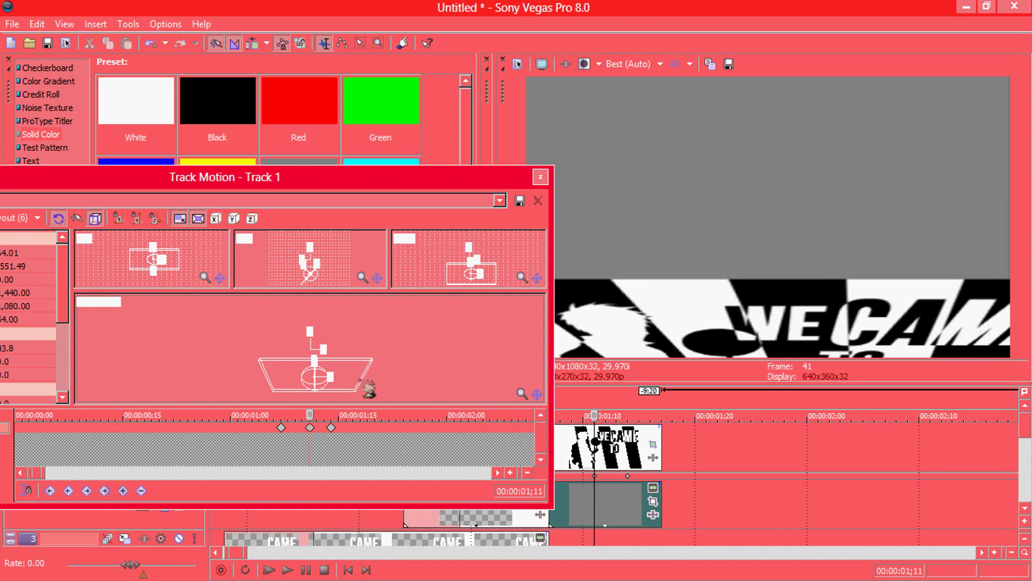
{"action": "left_click_drag", "start_coordinate": [370, 388], "coordinate": [365, 388]}
{"action": "left_click_drag", "start_coordinate": [394, 186], "coordinate": [552, 187]}
{"action": "left_click_drag", "start_coordinate": [468, 416], "coordinate": [489, 429]}
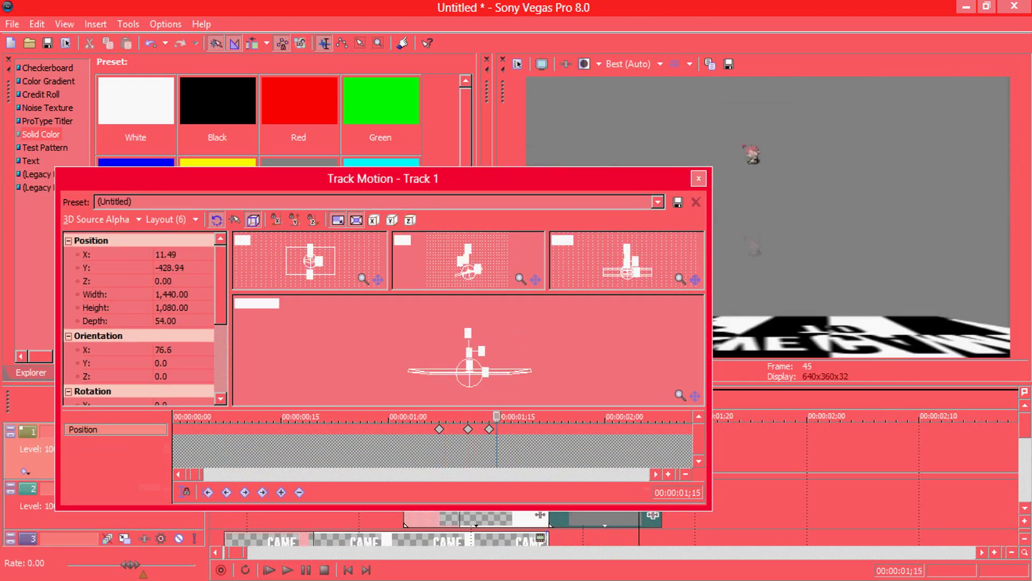
{"action": "left_click", "coordinate": [698, 177]}
Apply the Bump Map effect with the Ellipse preset twice to the gray solid color event.
{"action": "left_click", "coordinate": [552, 445]}
{"action": "left_click", "coordinate": [583, 505]}
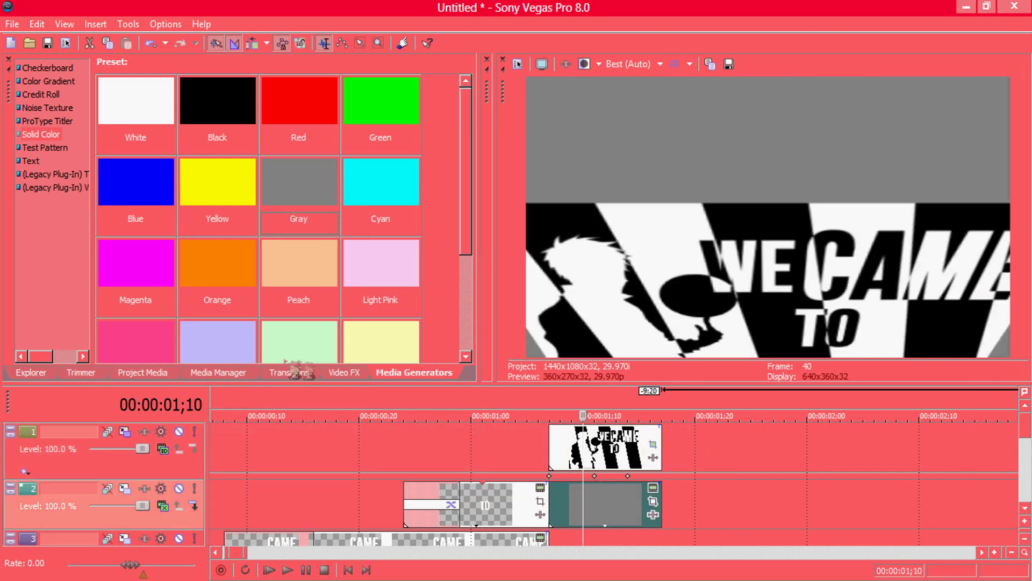
{"action": "left_click", "coordinate": [344, 372]}
{"action": "left_click_drag", "start_coordinate": [103, 274], "coordinate": [115, 133]}
{"action": "left_click", "coordinate": [46, 100]}
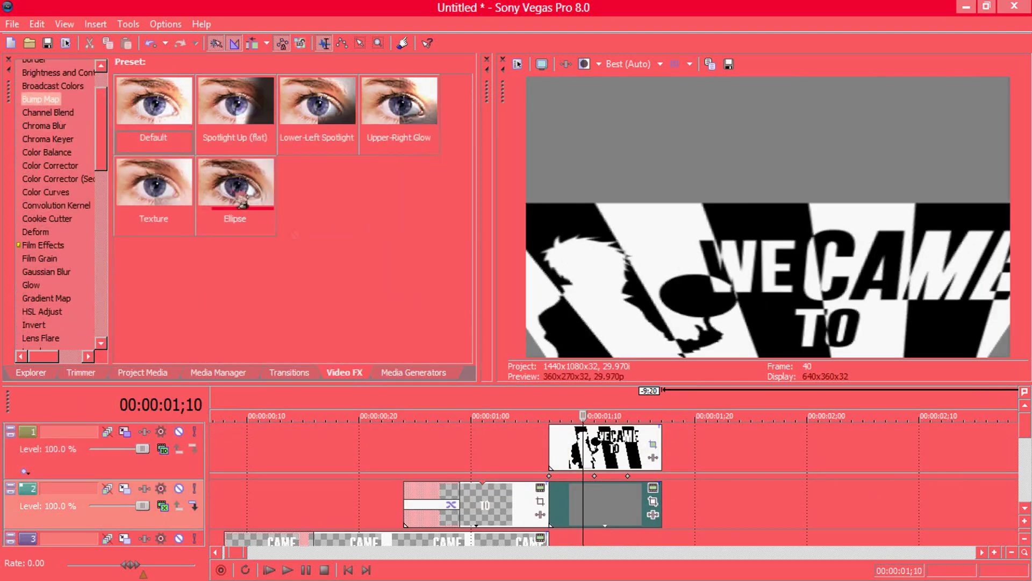
{"action": "left_click_drag", "start_coordinate": [235, 189], "coordinate": [590, 507]}
{"action": "left_click", "coordinate": [586, 181]}
{"action": "left_click_drag", "start_coordinate": [236, 186], "coordinate": [608, 529]}
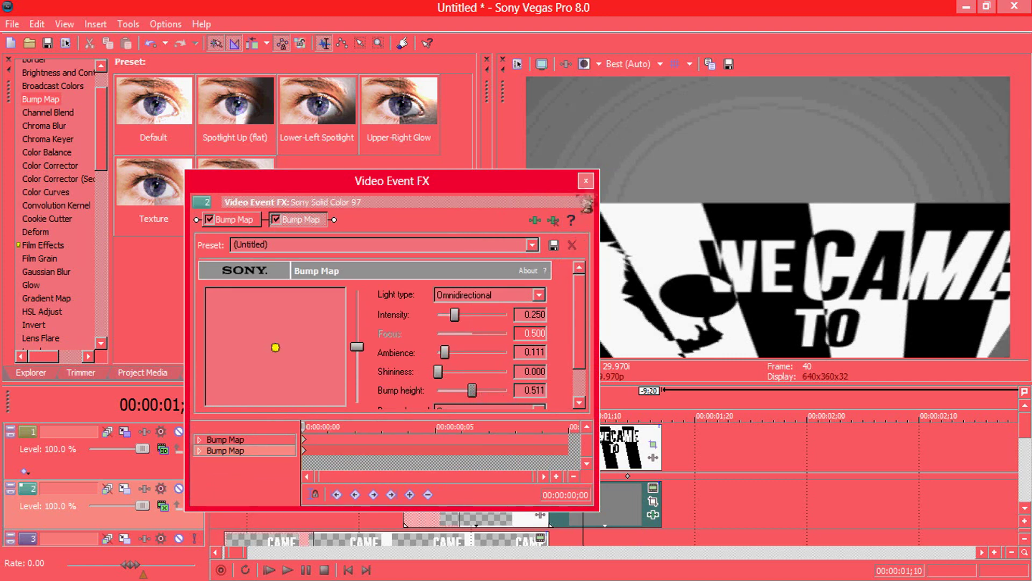
{"action": "left_click", "coordinate": [586, 181]}
Insert a new video track above the snapshot track and place the playhead at 00:00:01;11.
{"action": "right_click", "coordinate": [693, 447]}
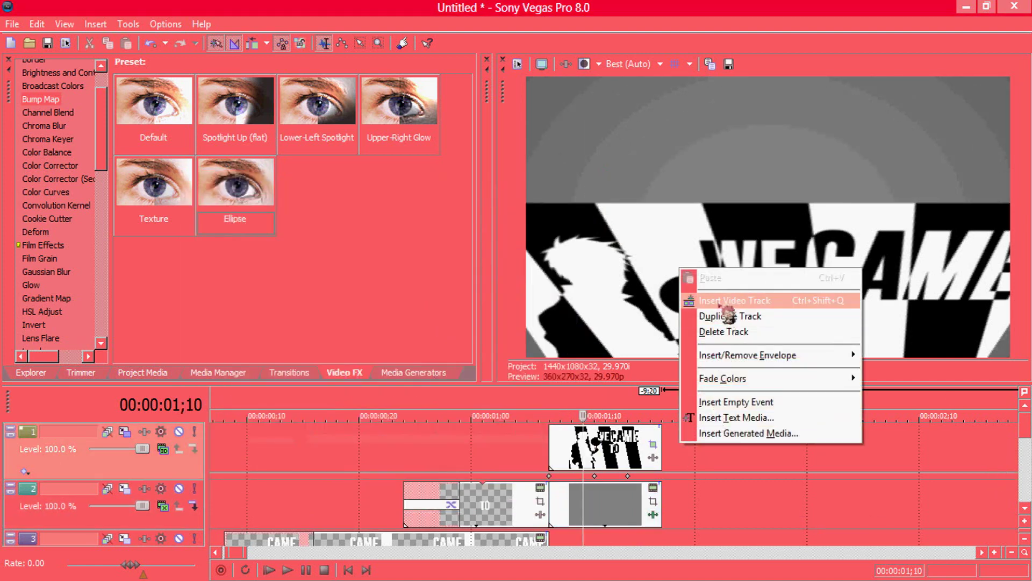
{"action": "left_click", "coordinate": [711, 295]}
{"action": "left_click", "coordinate": [551, 428]}
{"action": "left_click_drag", "start_coordinate": [559, 456], "coordinate": [592, 466]}
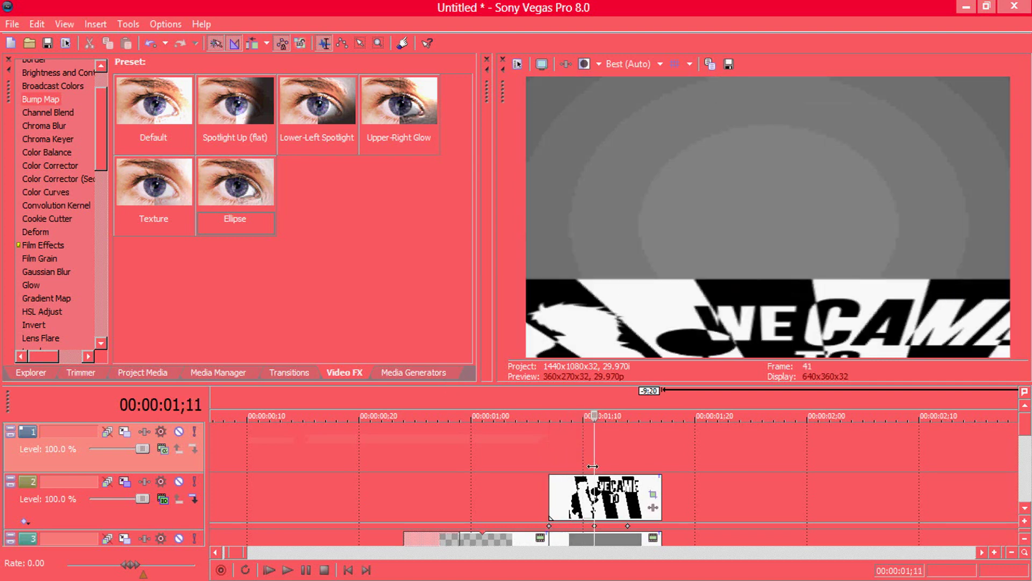
Insert a text media event reading "Party" on the new track and set its font to SquareFont.
{"action": "left_click", "coordinate": [455, 373]}
{"action": "right_click", "coordinate": [606, 455]}
{"action": "left_click", "coordinate": [640, 433]}
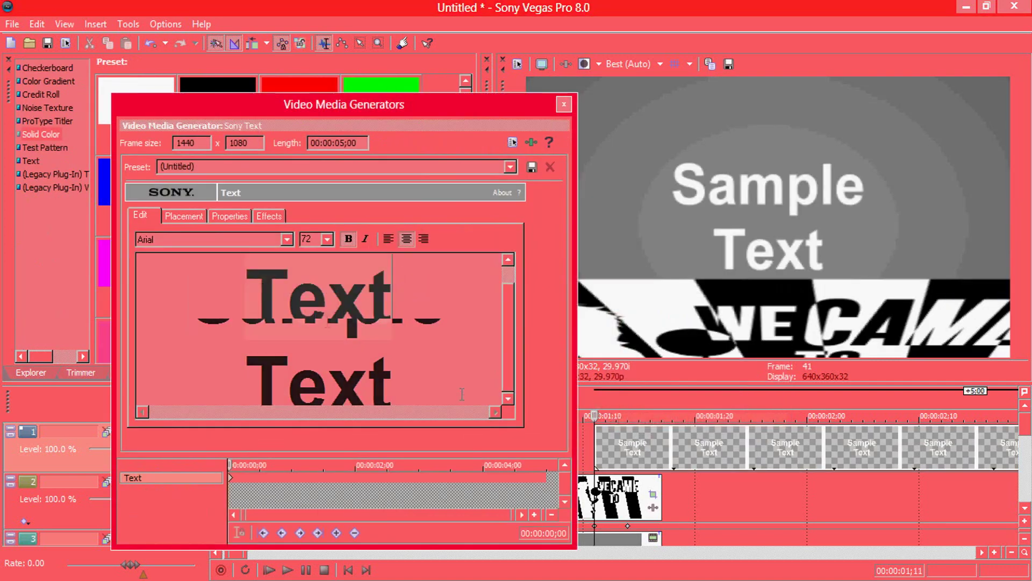
{"action": "type", "text": "Party"}
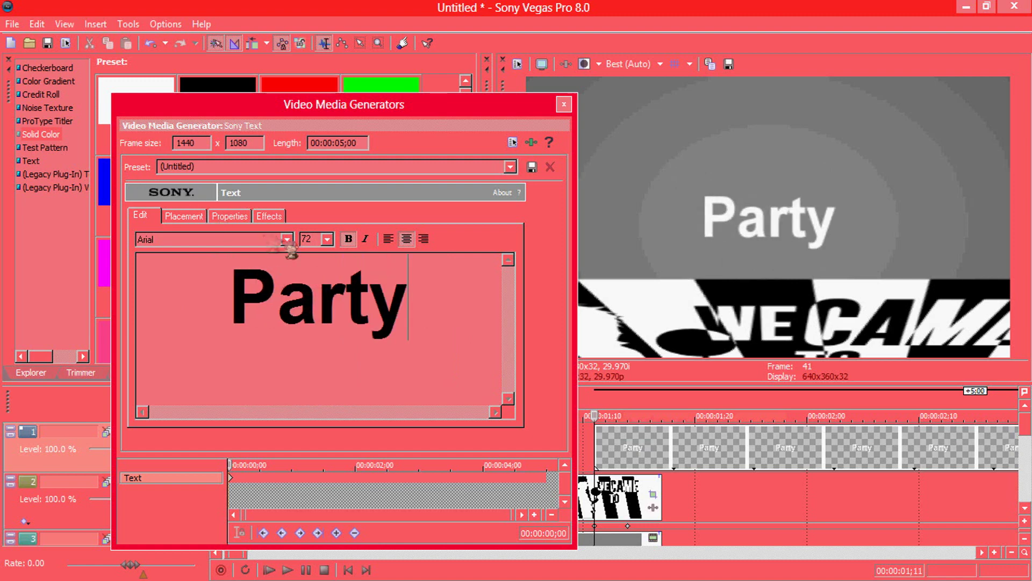
{"action": "left_click", "coordinate": [287, 239]}
{"action": "left_click_drag", "start_coordinate": [291, 348], "coordinate": [291, 508]}
{"action": "left_click", "coordinate": [235, 457]}
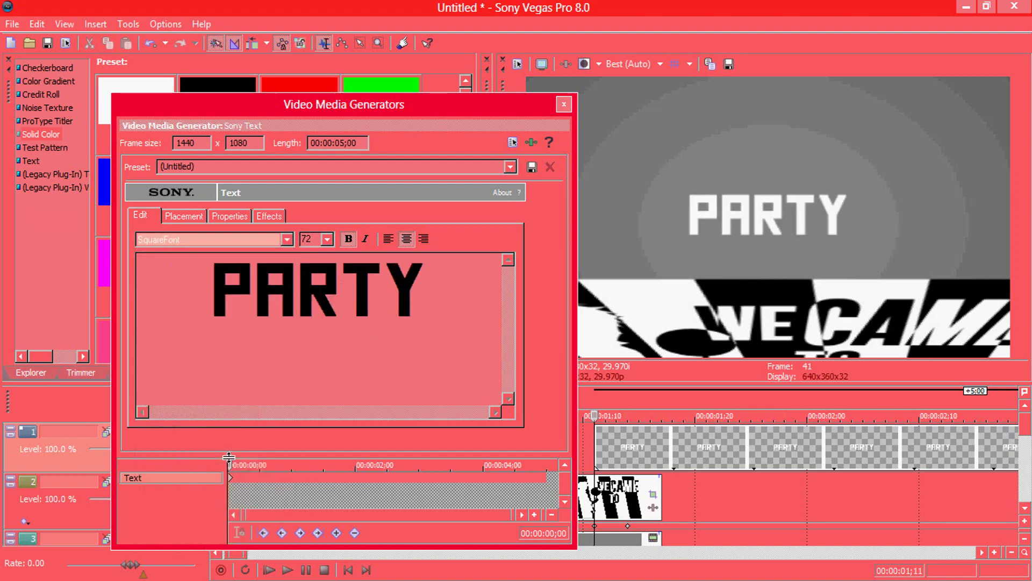
Enlarge the Party text to nearly fill the frame width, center it above the fallen snapshot and color it pink (RGB 255, 30, 95).
{"action": "left_click", "coordinate": [327, 239]}
{"action": "left_click", "coordinate": [336, 439]}
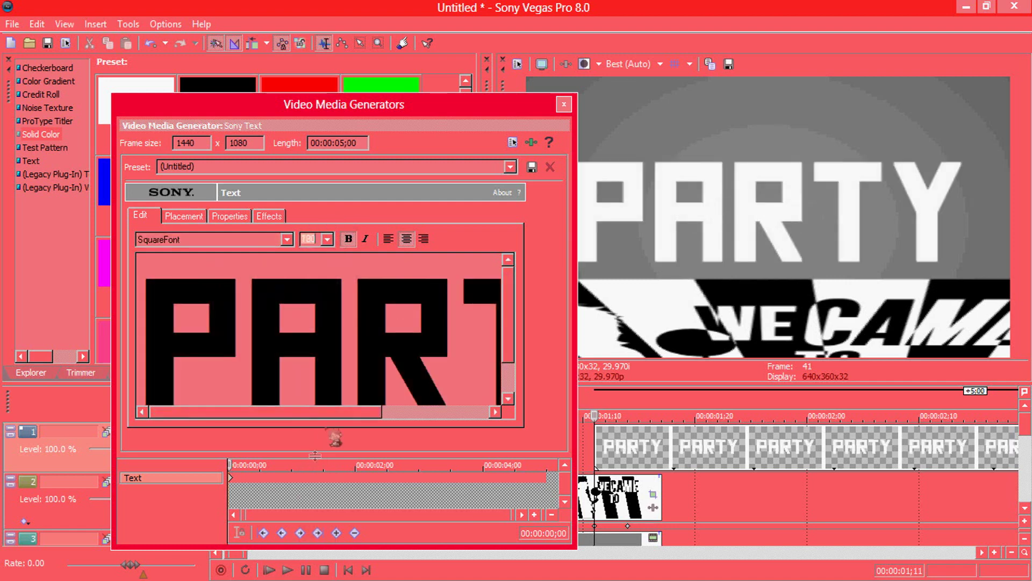
{"action": "left_click", "coordinate": [184, 216]}
{"action": "left_click_drag", "start_coordinate": [261, 332], "coordinate": [261, 327]}
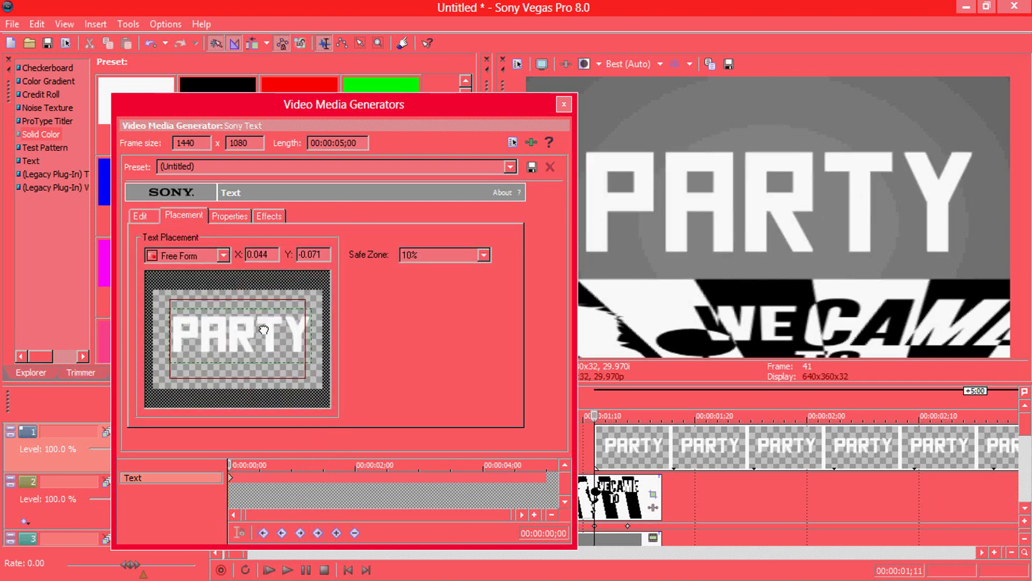
{"action": "left_click", "coordinate": [230, 216]}
{"action": "left_click", "coordinate": [301, 301]}
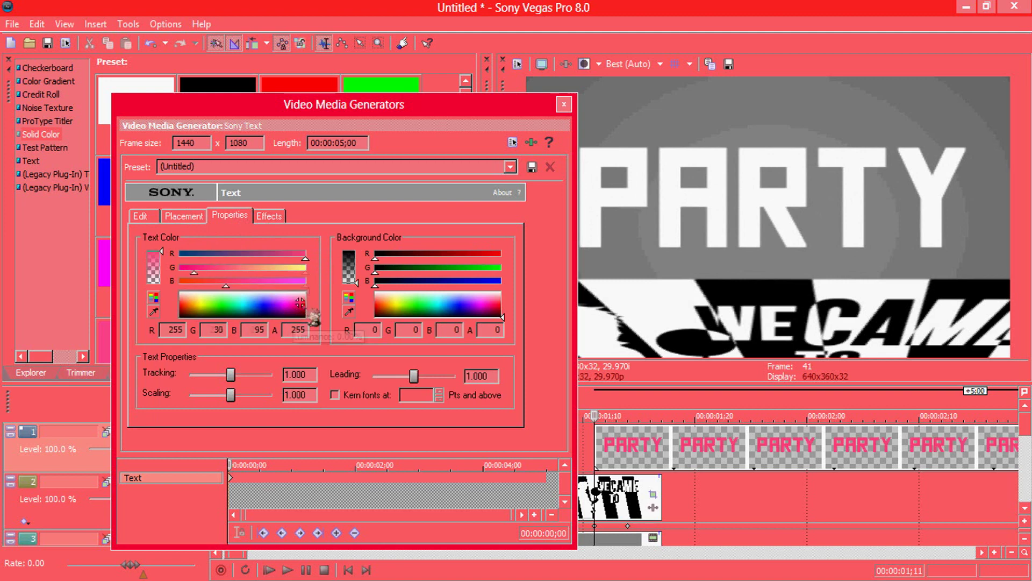
{"action": "left_click", "coordinate": [269, 216]}
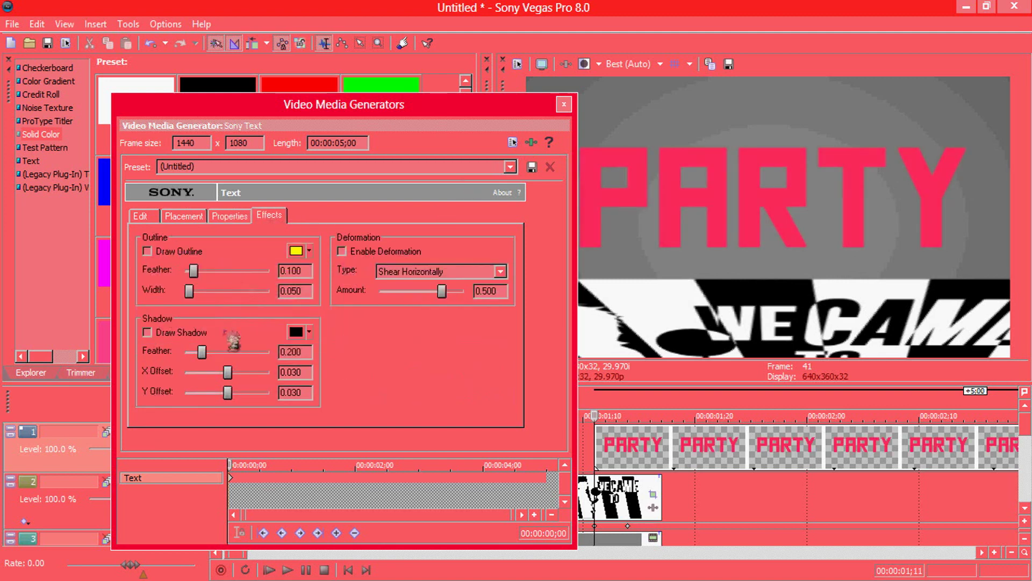
{"action": "left_click", "coordinate": [564, 104]}
Trim the end of the Party text event to match the end of the snapshot event below.
{"action": "scroll", "coordinate": [712, 489], "scroll_direction": "down", "scroll_amount": 4}
{"action": "left_click_drag", "start_coordinate": [565, 463], "coordinate": [305, 482]}
{"action": "scroll", "coordinate": [305, 481], "scroll_direction": "up", "scroll_amount": 8}
Enlarge the Party event's pan/crop frame to about 5,520 × 4,140 at its first keyframe so the text starts small.
{"action": "left_click", "coordinate": [666, 445]}
{"action": "left_click", "coordinate": [207, 509]}
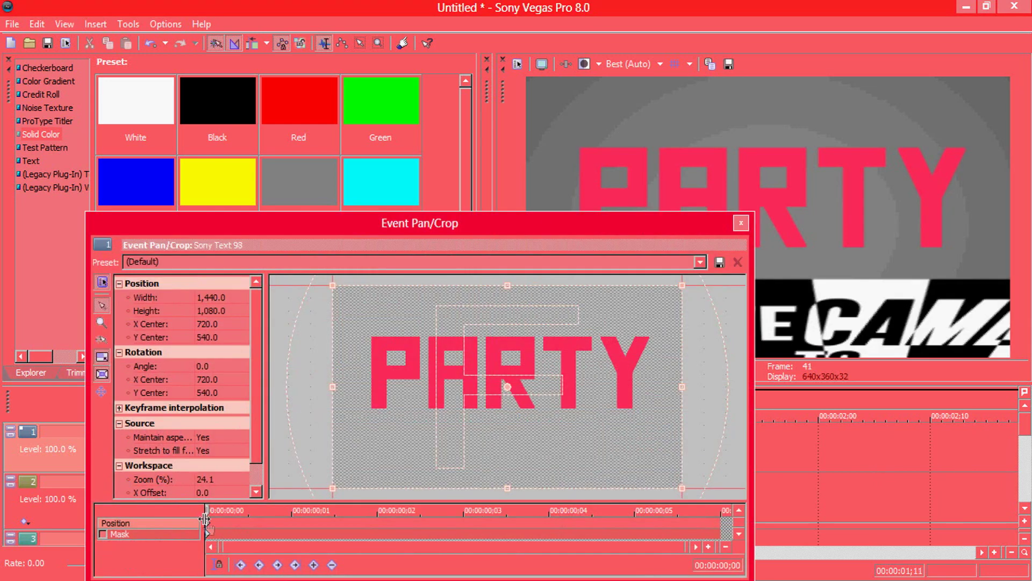
{"action": "scroll", "coordinate": [445, 422], "scroll_direction": "down", "scroll_amount": 3}
{"action": "left_click_drag", "start_coordinate": [598, 439], "coordinate": [821, 576]}
{"action": "scroll", "coordinate": [444, 421], "scroll_direction": "down", "scroll_amount": 1}
Add a Party pan/crop keyframe at 00:00:00;01 with the frame reduced to about 1,141 × 856.
{"action": "left_click_drag", "start_coordinate": [230, 513], "coordinate": [378, 512]}
{"action": "right_click", "coordinate": [427, 411]}
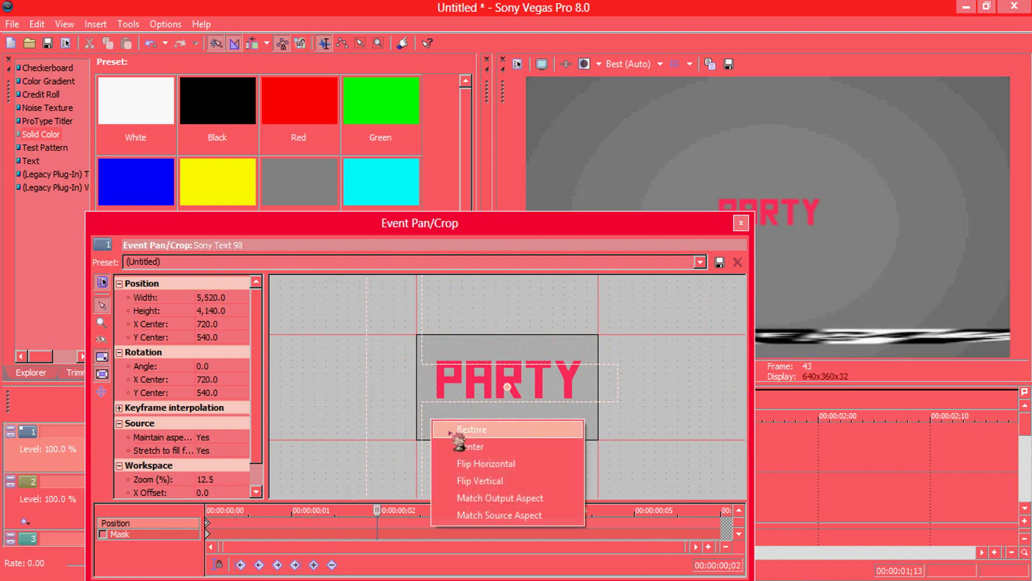
{"action": "left_click", "coordinate": [454, 434]}
{"action": "mouse_move", "coordinate": [596, 442]}
{"action": "left_mouse_down"}
{"action": "mouse_move", "coordinate": [576, 422]}
{"action": "mouse_move", "coordinate": [581, 430]}
{"action": "left_mouse_up"}
Add a Party pan/crop keyframe at 00:00:00;02 of about 1,897 × 1,423 and restore the default frame at 00:00:00;03.
{"action": "mouse_move", "coordinate": [385, 507]}
{"action": "left_mouse_down"}
{"action": "mouse_move", "coordinate": [464, 511]}
{"action": "mouse_move", "coordinate": [379, 510]}
{"action": "left_mouse_up"}
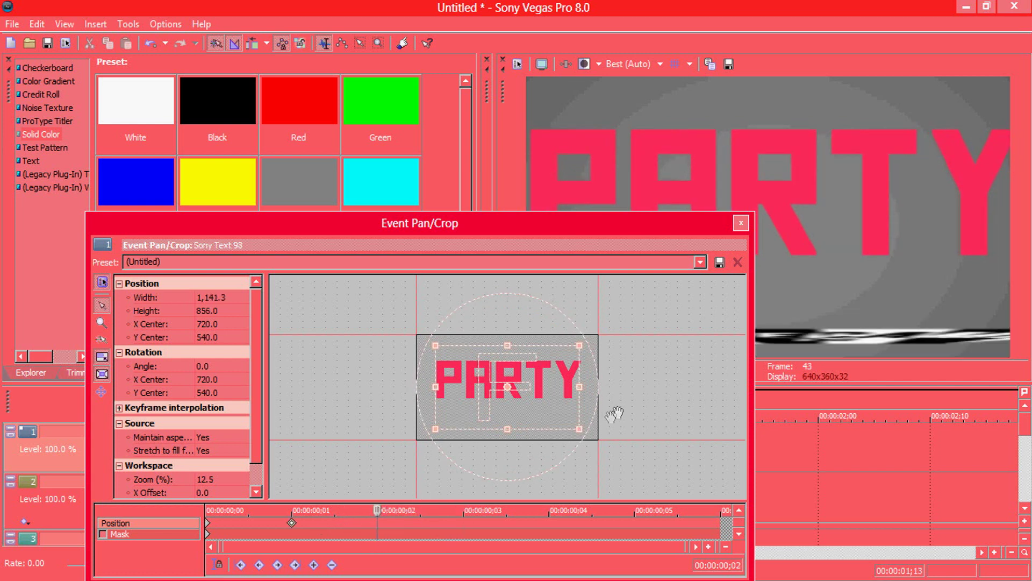
{"action": "left_click_drag", "start_coordinate": [581, 428], "coordinate": [627, 455]}
{"action": "key", "text": "Right"}
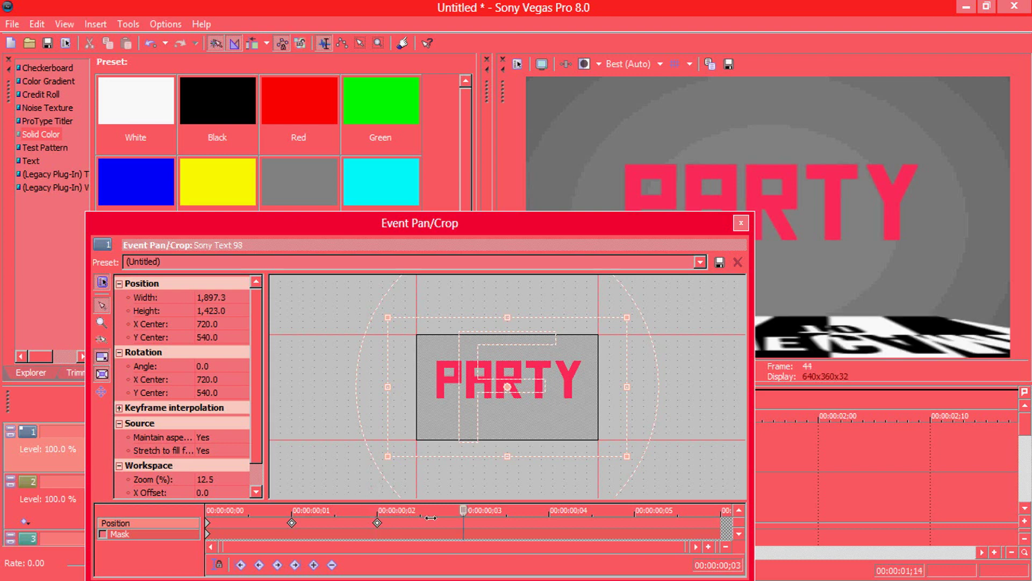
{"action": "right_click", "coordinate": [595, 433]}
{"action": "left_click", "coordinate": [607, 444]}
{"action": "left_click", "coordinate": [741, 222]}
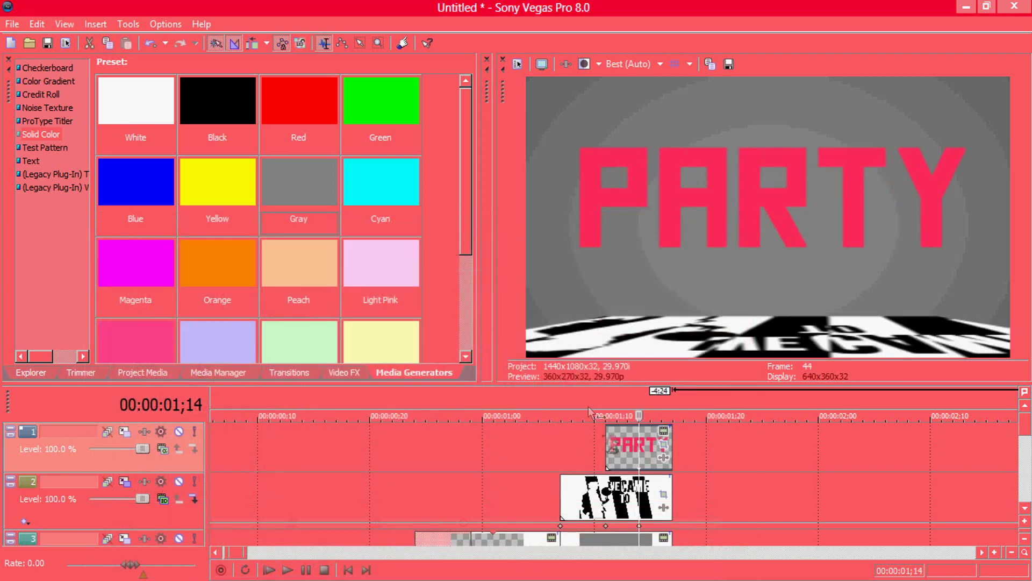
Play back the Party animation and extend the ends of the text, snapshot and gray background events by three frames.
{"action": "left_click", "coordinate": [608, 443]}
{"action": "key", "text": "space"}
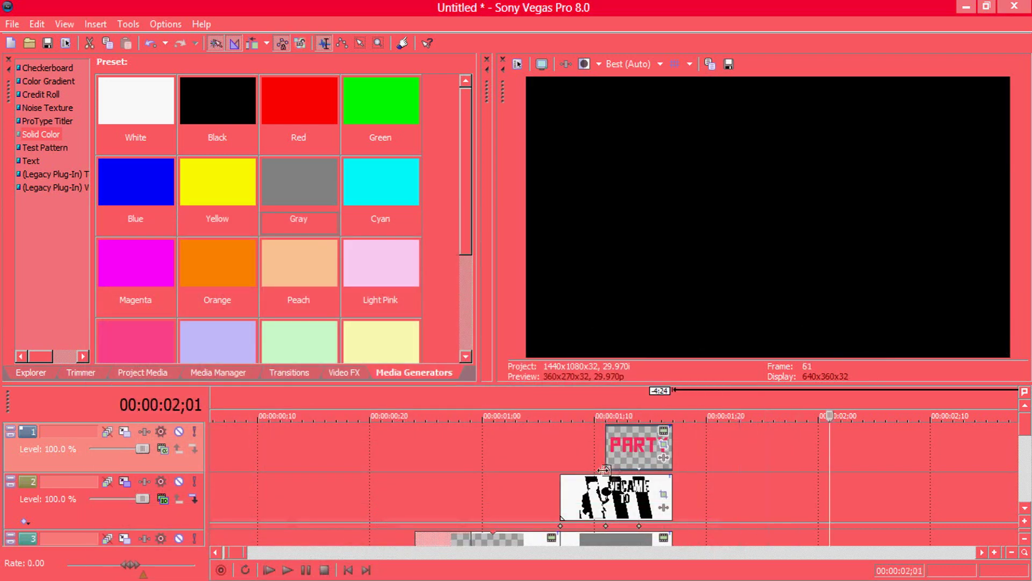
{"action": "key", "text": "space"}
{"action": "left_click_drag", "start_coordinate": [667, 480], "coordinate": [702, 481]}
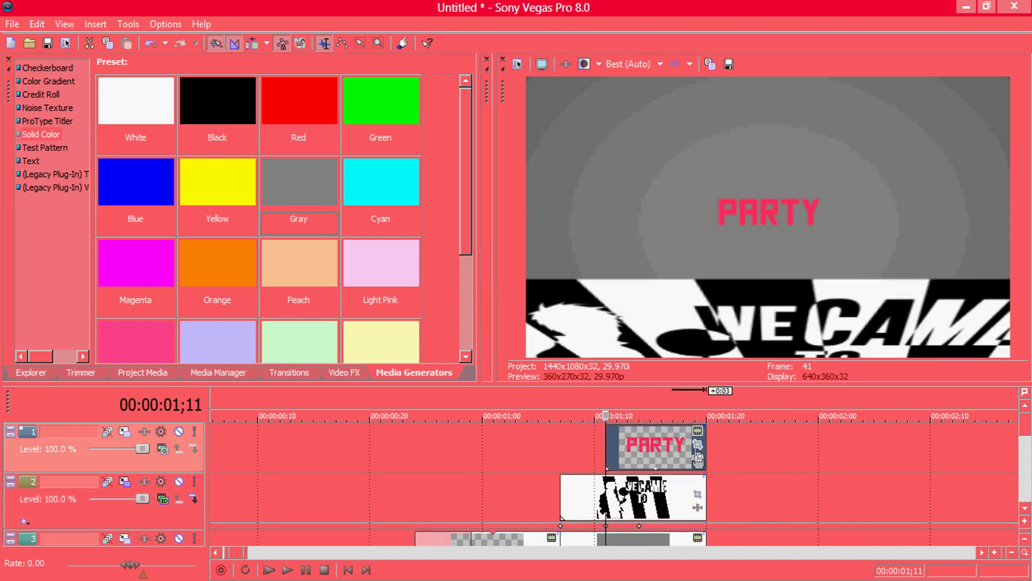
Space out the Party event's pan/crop keyframes to 00:00:00;02, 00:00:00;04 and 00:00:00;06.
{"action": "left_click", "coordinate": [664, 446]}
{"action": "left_click_drag", "start_coordinate": [435, 522], "coordinate": [491, 523]}
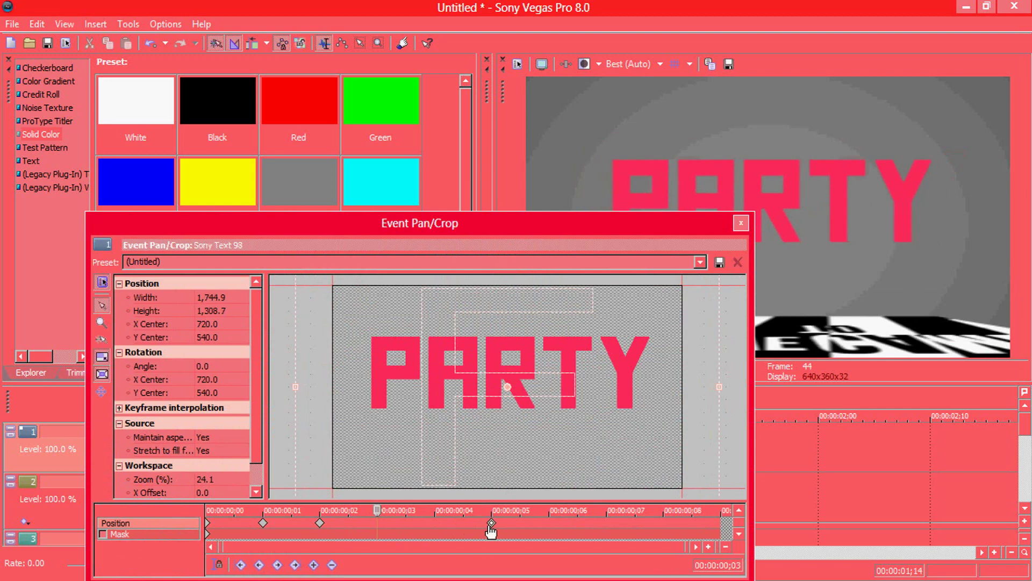
{"action": "left_click_drag", "start_coordinate": [325, 525], "coordinate": [413, 535]}
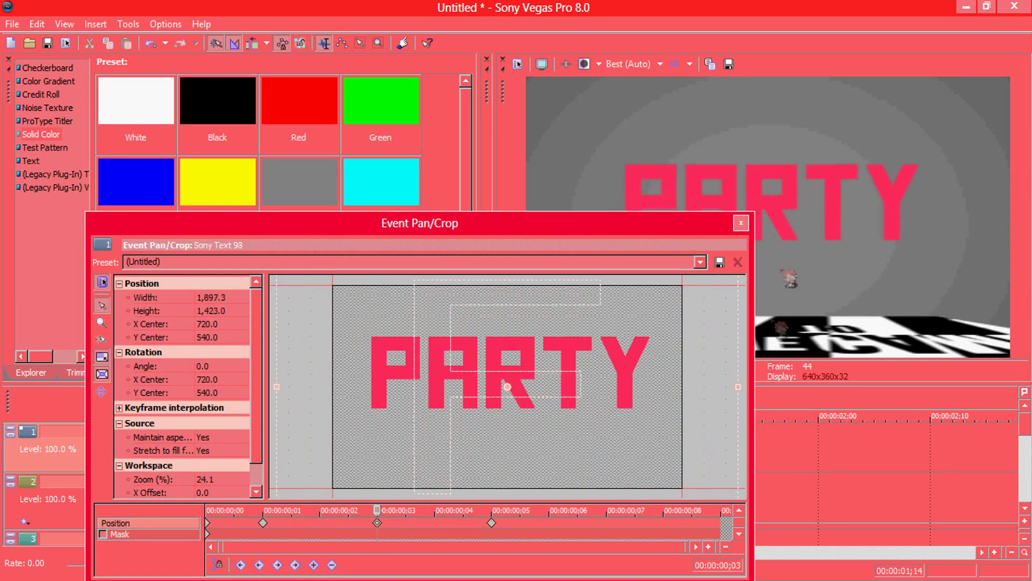
{"action": "left_click", "coordinate": [513, 530]}
{"action": "left_click_drag", "start_coordinate": [492, 523], "coordinate": [537, 524]}
{"action": "left_click_drag", "start_coordinate": [380, 530], "coordinate": [438, 530]}
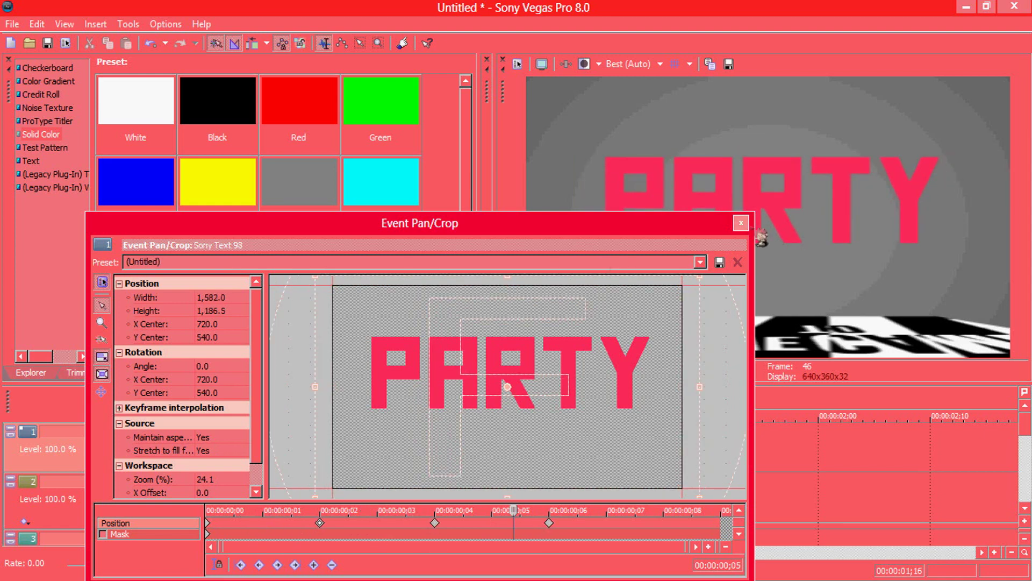
{"action": "left_click", "coordinate": [741, 222]}
Play back the retimed Party text animation from the start of its event.
{"action": "left_click", "coordinate": [605, 441]}
{"action": "left_click", "coordinate": [288, 570]}
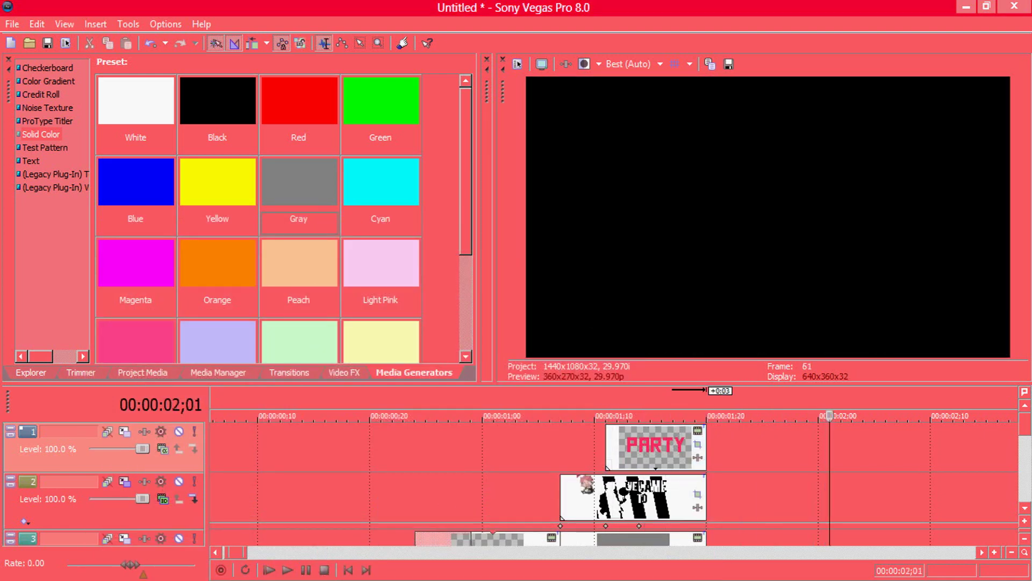
{"action": "key", "text": "space"}
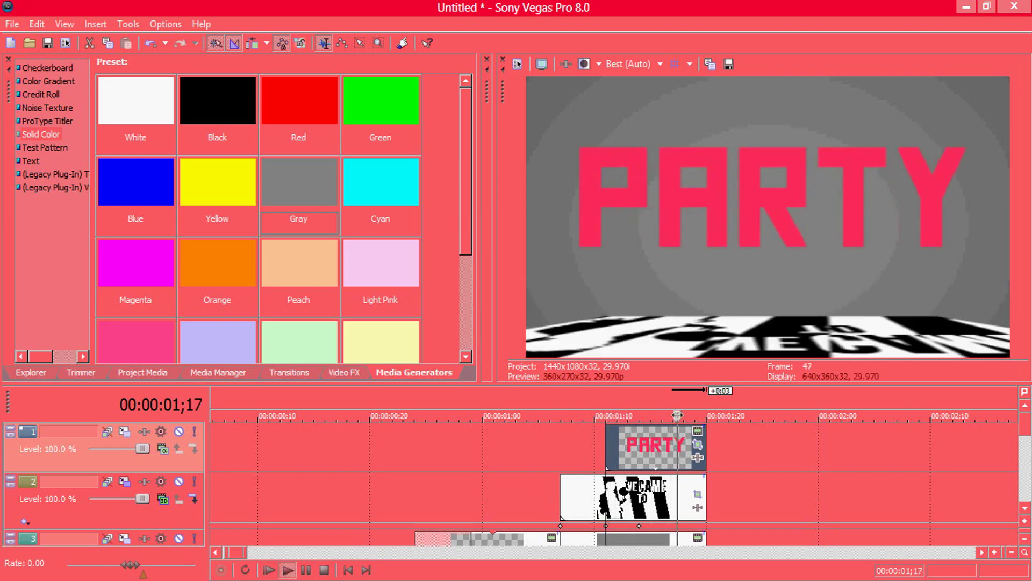
Switch the preview quality to Draft (Auto) and play the transition from around 00:00:01;08.
{"action": "left_click_drag", "start_coordinate": [688, 415], "coordinate": [572, 414]}
{"action": "left_click", "coordinate": [628, 64]}
{"action": "mouse_move", "coordinate": [665, 86]}
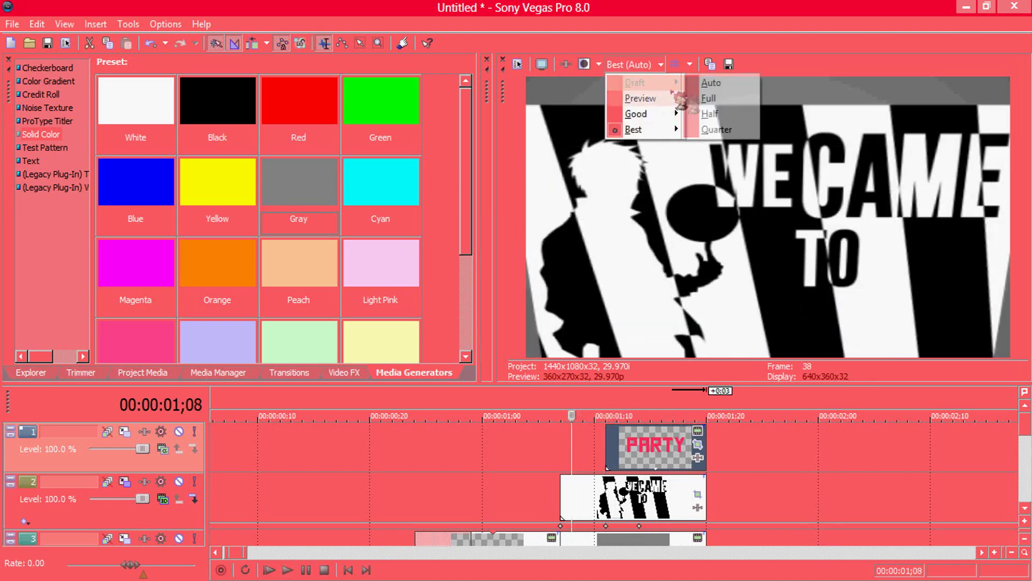
{"action": "left_click", "coordinate": [698, 84]}
{"action": "key", "text": "space"}
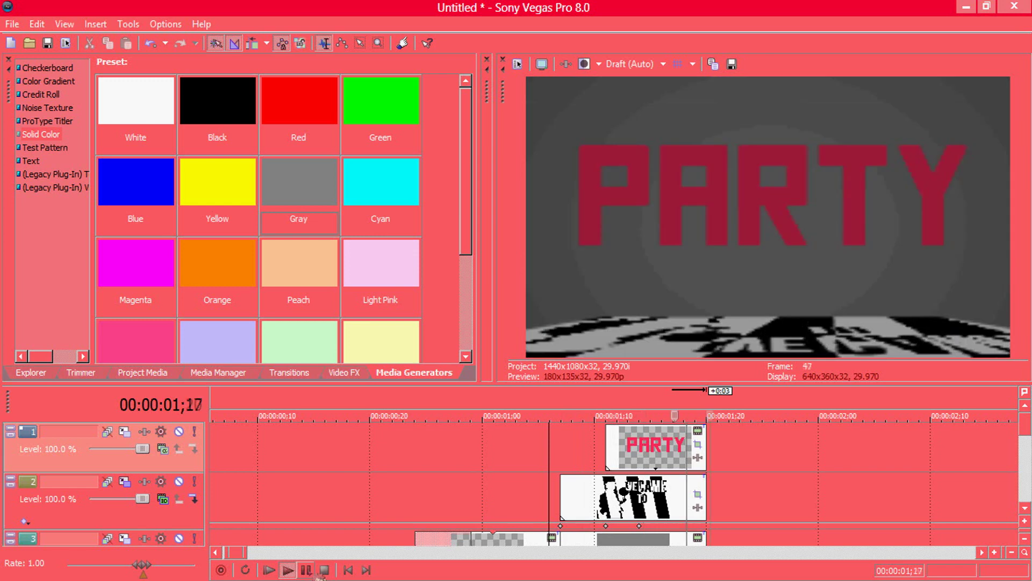
{"action": "key", "text": "space"}
Set the preview quality to Best (Auto) and play the whole project from the beginning.
{"action": "left_click", "coordinate": [664, 64]}
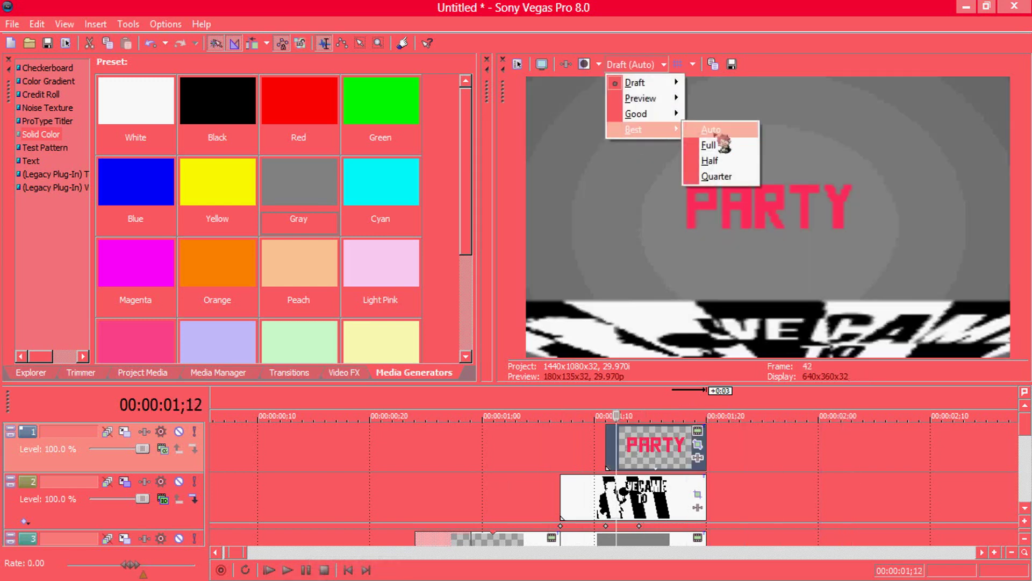
{"action": "left_click", "coordinate": [657, 131]}
{"action": "key", "text": "ctrl+Home"}
{"action": "scroll", "coordinate": [380, 483], "scroll_direction": "down", "scroll_amount": 8}
{"action": "scroll", "coordinate": [352, 476], "scroll_direction": "up", "scroll_amount": 1}
{"action": "left_click", "coordinate": [289, 569]}
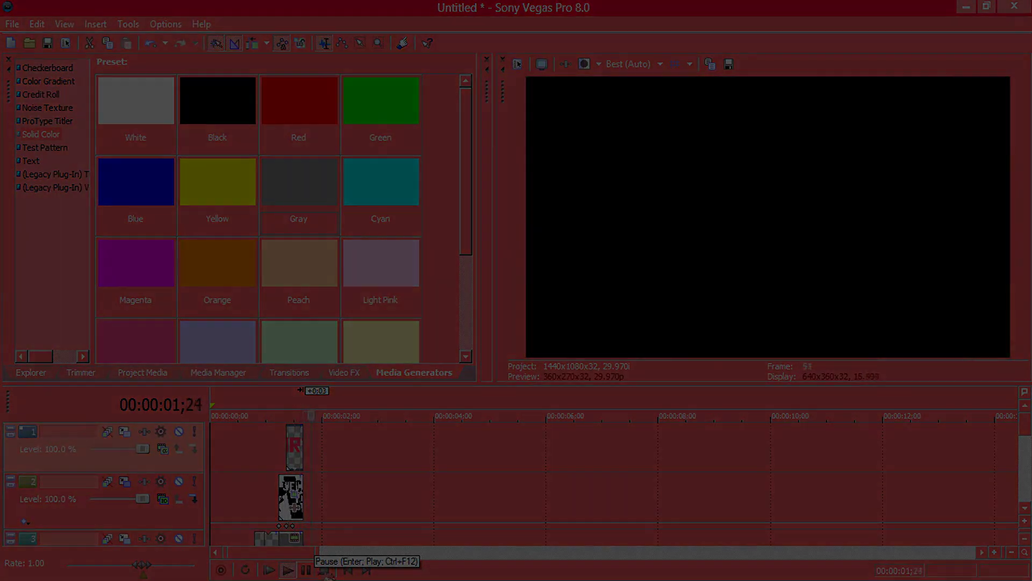